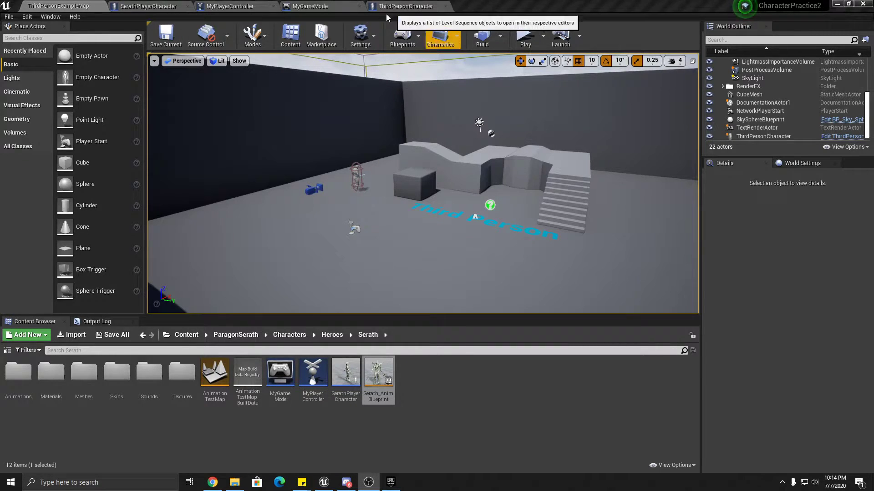
- Play the level in a maximized preview window and orbit the camera around the Serath character
{"action": "left_click", "coordinate": [526, 36]}
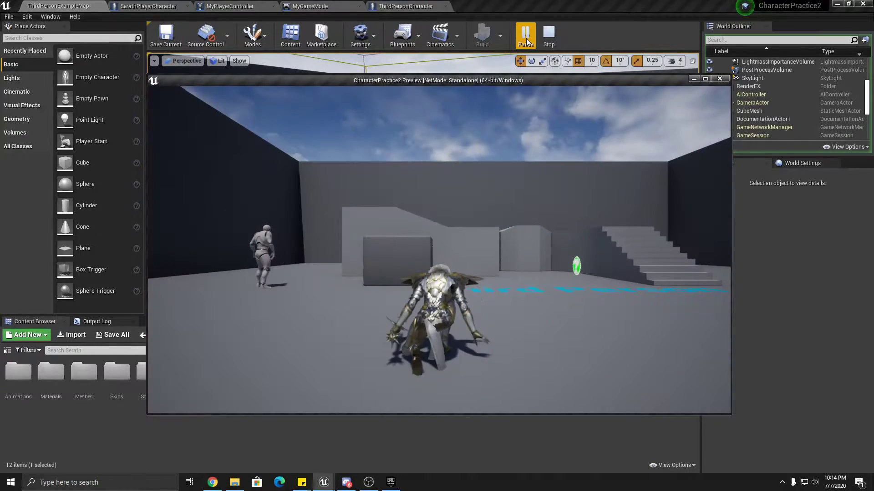
{"action": "left_click", "coordinate": [705, 79]}
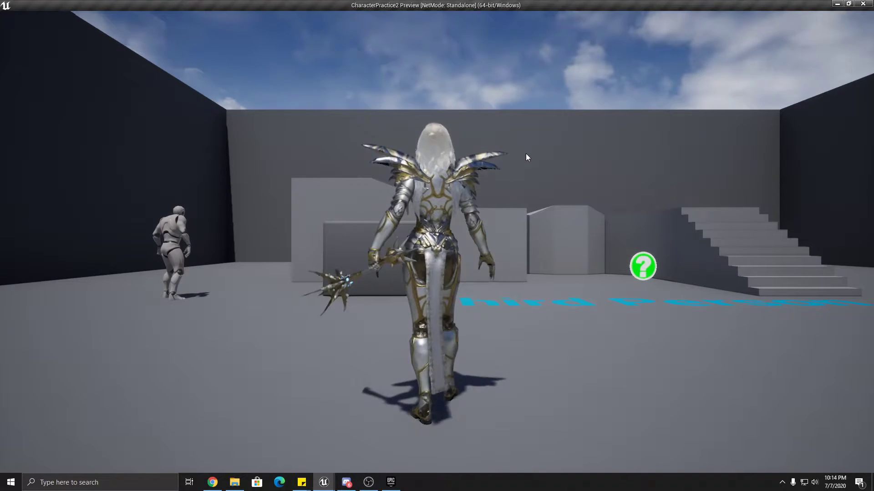
{"action": "mouse_move", "coordinate": [531, 164]}
{"action": "left_mouse_down"}
{"action": "mouse_move", "coordinate": [494, 185]}
{"action": "mouse_move", "coordinate": [345, 198]}
{"action": "mouse_move", "coordinate": [199, 194]}
{"action": "mouse_move", "coordinate": [140, 165]}
{"action": "mouse_move", "coordinate": [140, 176]}
{"action": "mouse_move", "coordinate": [232, 187]}
{"action": "mouse_move", "coordinate": [731, 179]}
{"action": "mouse_move", "coordinate": [677, 190]}
{"action": "mouse_move", "coordinate": [513, 190]}
{"action": "mouse_move", "coordinate": [538, 150]}
{"action": "left_mouse_up"}
{"action": "left_click_drag", "start_coordinate": [581, 171], "coordinate": [682, 167]}
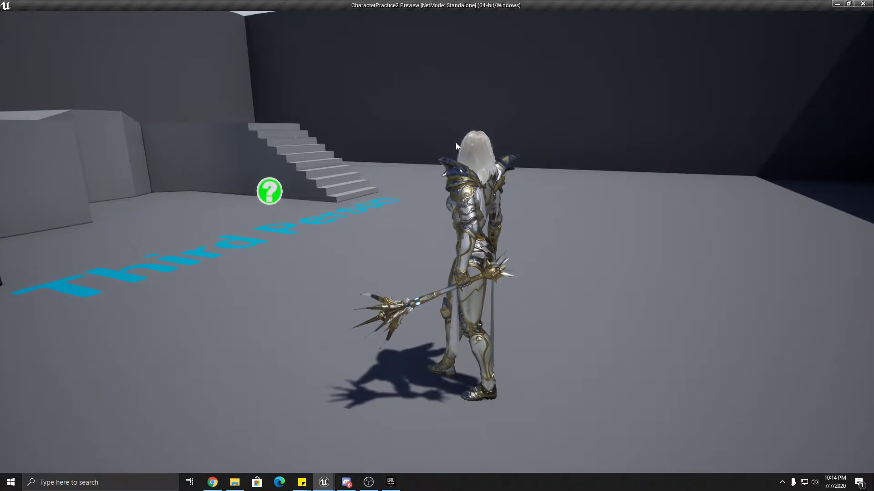
{"action": "left_click_drag", "start_coordinate": [441, 141], "coordinate": [440, 143]}
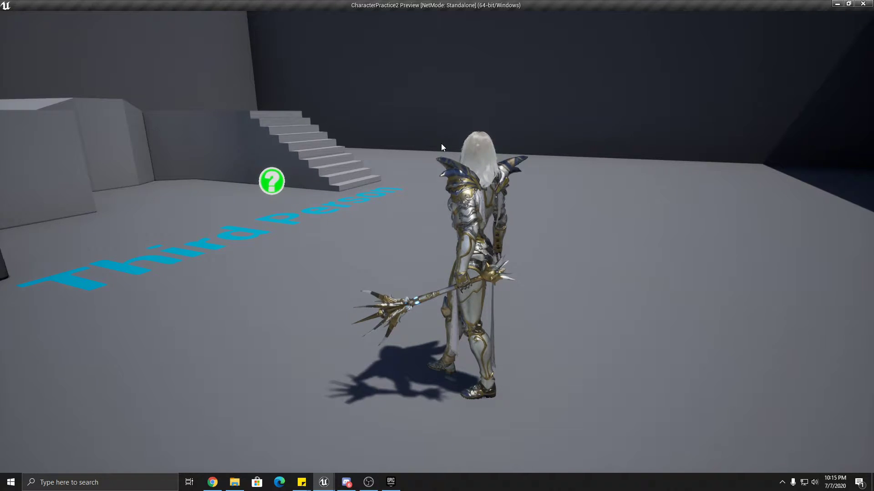
- Run the Serath character forward and sideways through the level to test its movement and camera turning
{"action": "key", "text": "w"}
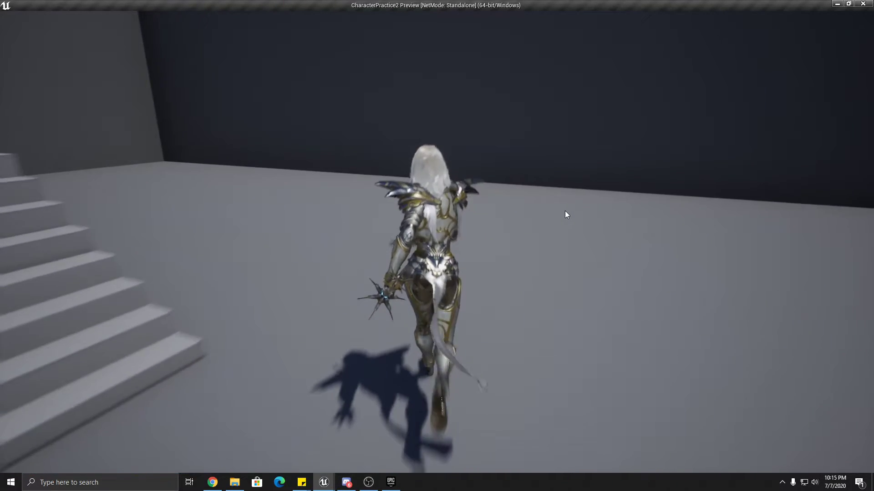
{"action": "left_click_drag", "start_coordinate": [555, 211], "coordinate": [576, 224]}
{"action": "key", "text": "w"}
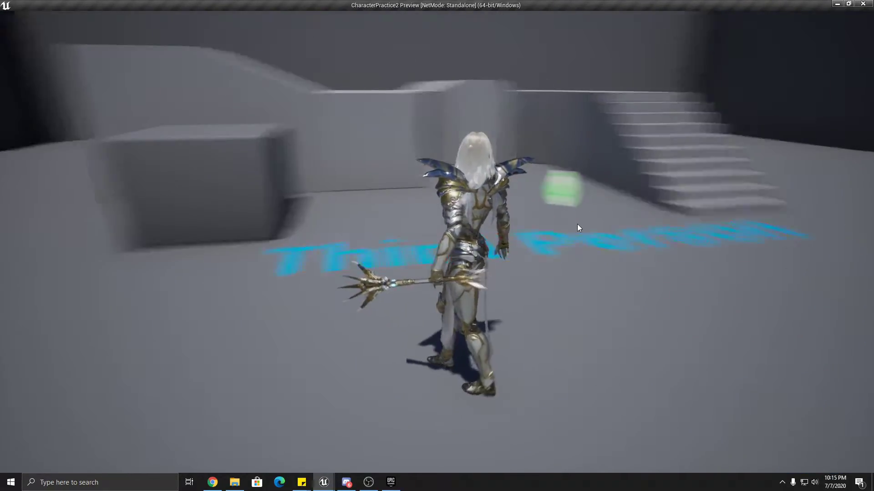
{"action": "left_click_drag", "start_coordinate": [576, 223], "coordinate": [572, 221]}
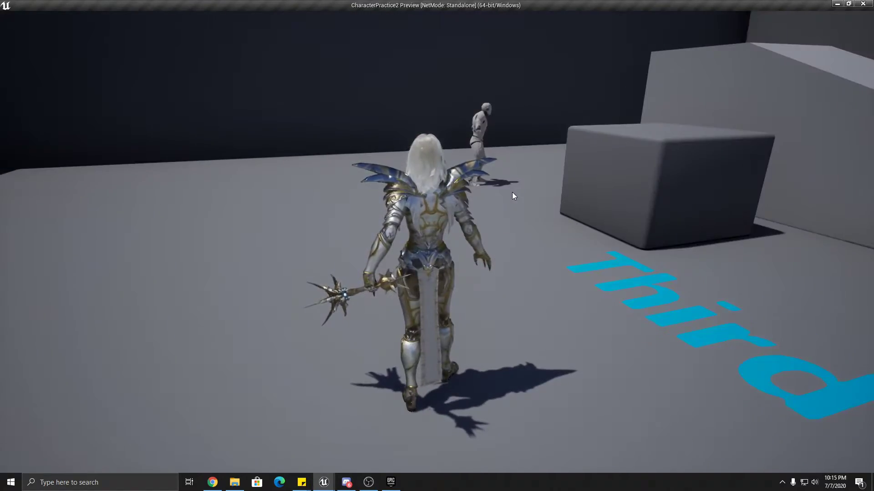
{"action": "left_click_drag", "start_coordinate": [512, 192], "coordinate": [572, 192]}
{"action": "key", "text": "a"}
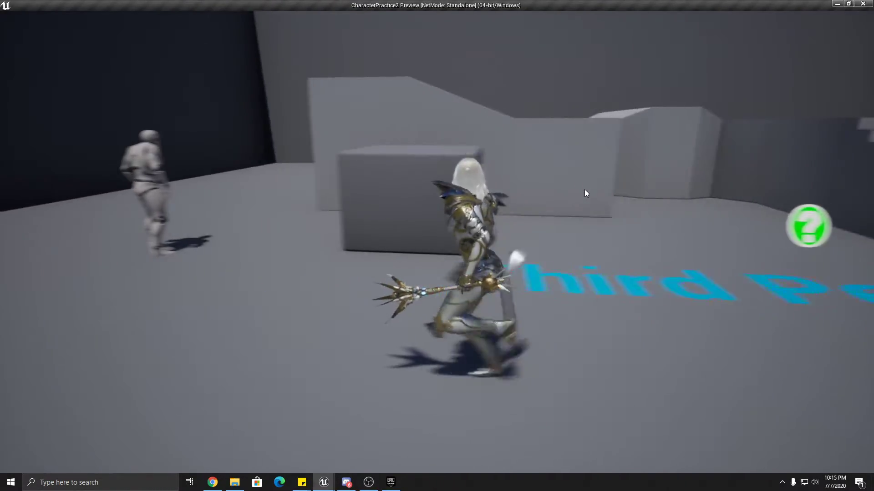
{"action": "key", "text": "d"}
{"action": "key", "text": "a"}
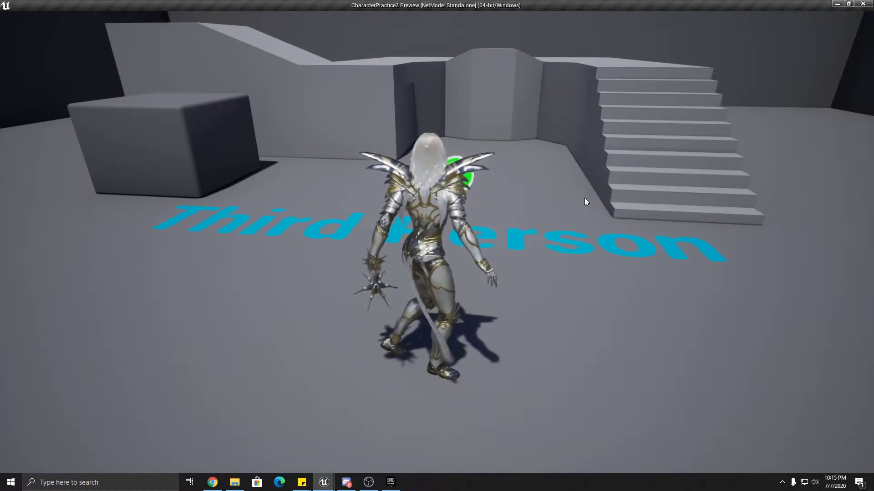
{"action": "key", "text": "a"}
{"action": "key", "text": "w"}
{"action": "key", "text": "d"}
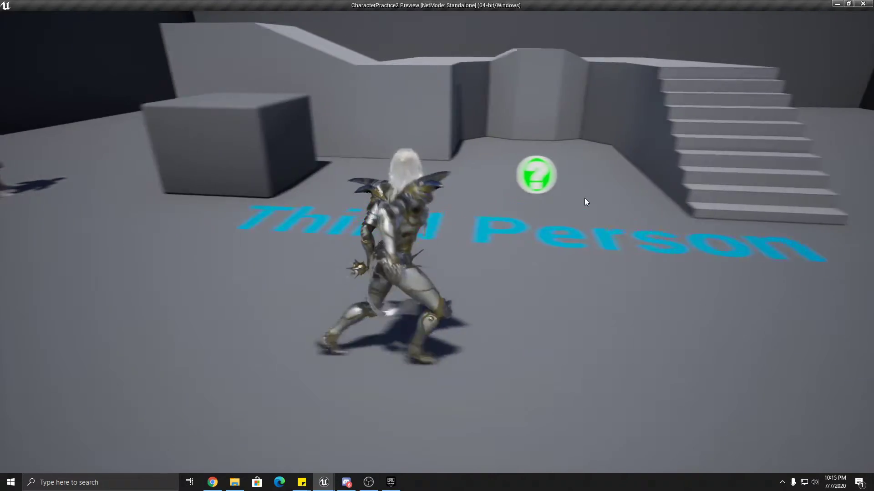
{"action": "key", "text": "w"}
- Test camera rotation, character turning and actor picking on the level geometry during the preview
{"action": "left_click_drag", "start_coordinate": [574, 224], "coordinate": [485, 220]}
{"action": "right_click_drag", "start_coordinate": [485, 219], "coordinate": [449, 212]}
{"action": "key", "text": "w"}
{"action": "left_click", "coordinate": [497, 217]}
{"action": "left_click_drag", "start_coordinate": [346, 186], "coordinate": [493, 178]}
{"action": "left_click", "coordinate": [499, 177]}
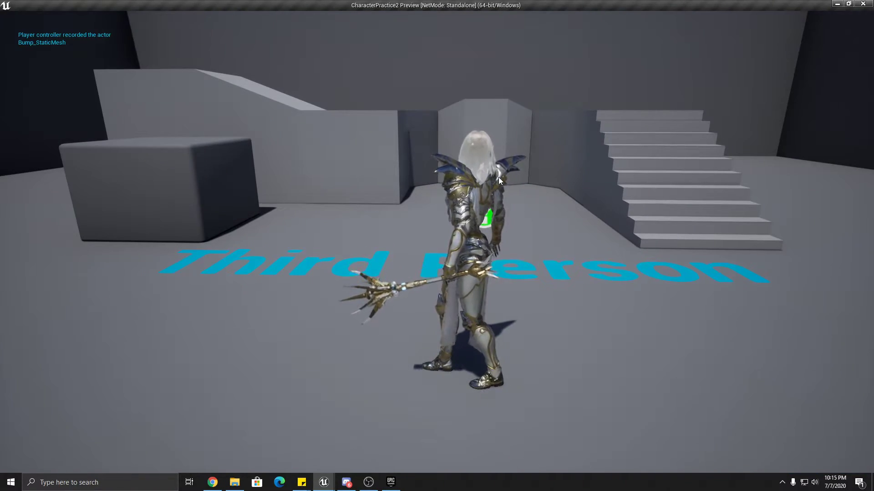
{"action": "key", "text": "a"}
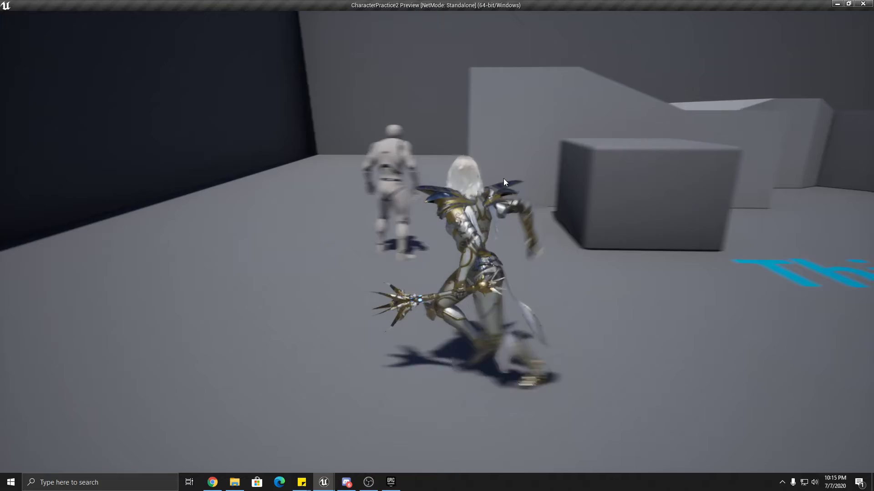
{"action": "right_click_drag", "start_coordinate": [520, 173], "coordinate": [595, 185]}
{"action": "left_click_drag", "start_coordinate": [595, 188], "coordinate": [439, 165]}
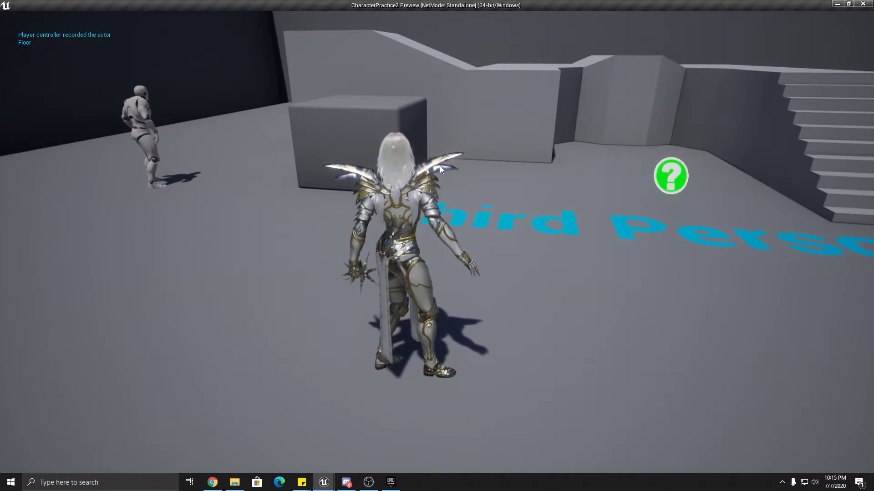
- Test running, jumping and orbiting around the character from farther away, and end the preview session
{"action": "mouse_move", "coordinate": [500, 176]}
{"action": "left_mouse_down"}
{"action": "mouse_move", "coordinate": [688, 176]}
{"action": "mouse_move", "coordinate": [439, 188]}
{"action": "mouse_move", "coordinate": [338, 172]}
{"action": "mouse_move", "coordinate": [304, 179]}
{"action": "mouse_move", "coordinate": [353, 152]}
{"action": "mouse_move", "coordinate": [523, 178]}
{"action": "mouse_move", "coordinate": [527, 208]}
{"action": "mouse_move", "coordinate": [494, 201]}
{"action": "mouse_move", "coordinate": [460, 226]}
{"action": "mouse_move", "coordinate": [484, 230]}
{"action": "mouse_move", "coordinate": [334, 235]}
{"action": "mouse_move", "coordinate": [488, 237]}
{"action": "mouse_move", "coordinate": [560, 221]}
{"action": "mouse_move", "coordinate": [573, 225]}
{"action": "mouse_move", "coordinate": [566, 241]}
{"action": "mouse_move", "coordinate": [687, 232]}
{"action": "mouse_move", "coordinate": [572, 231]}
{"action": "mouse_move", "coordinate": [602, 259]}
{"action": "mouse_move", "coordinate": [591, 241]}
{"action": "mouse_move", "coordinate": [581, 254]}
{"action": "left_mouse_up"}
{"action": "key", "text": "w"}
{"action": "key", "text": "d"}
{"action": "key", "text": "space"}
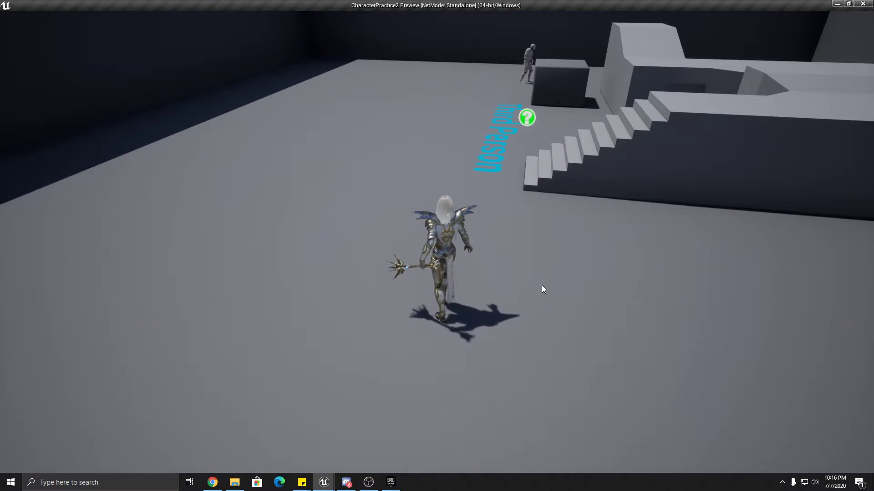
{"action": "left_click_drag", "start_coordinate": [542, 286], "coordinate": [643, 299]}
{"action": "left_click_drag", "start_coordinate": [568, 294], "coordinate": [394, 270]}
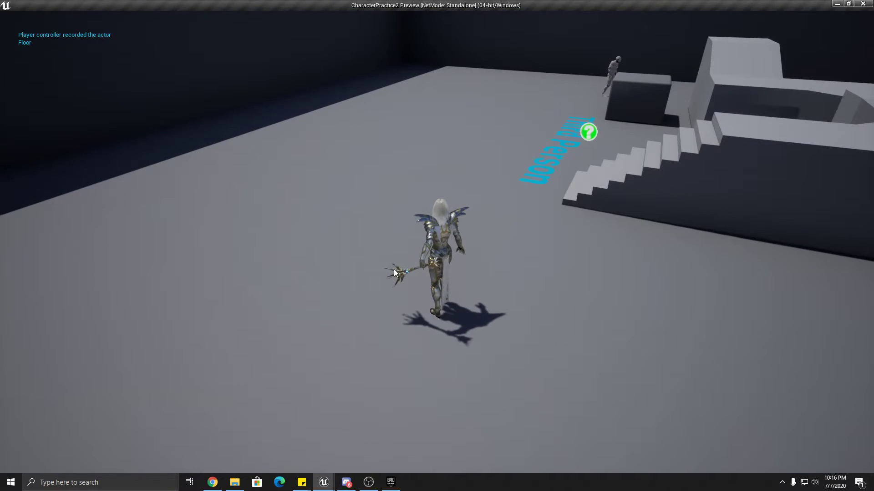
{"action": "key", "text": "Escape"}
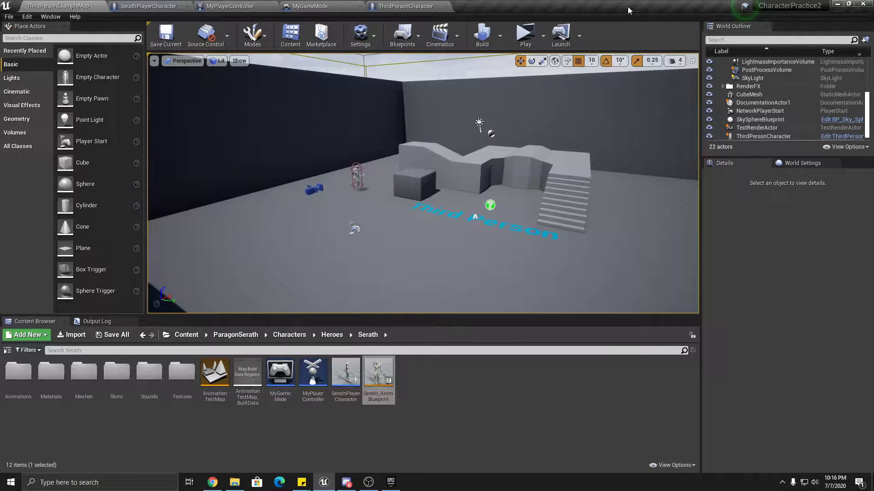
- Switch to the Epic Games Launcher and search the vault for "sera"
{"action": "left_click", "coordinate": [837, 5]}
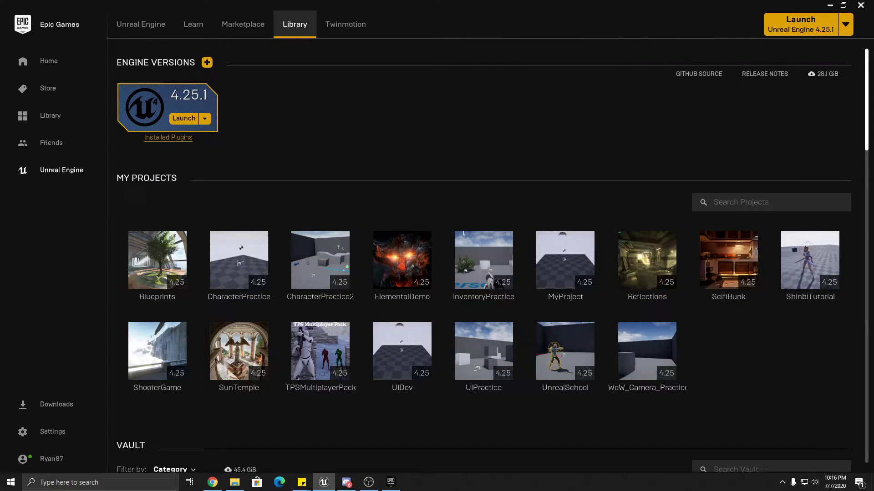
{"action": "left_click_drag", "start_coordinate": [866, 125], "coordinate": [865, 187]}
{"action": "left_click", "coordinate": [755, 167]}
{"action": "type", "text": "sera"}
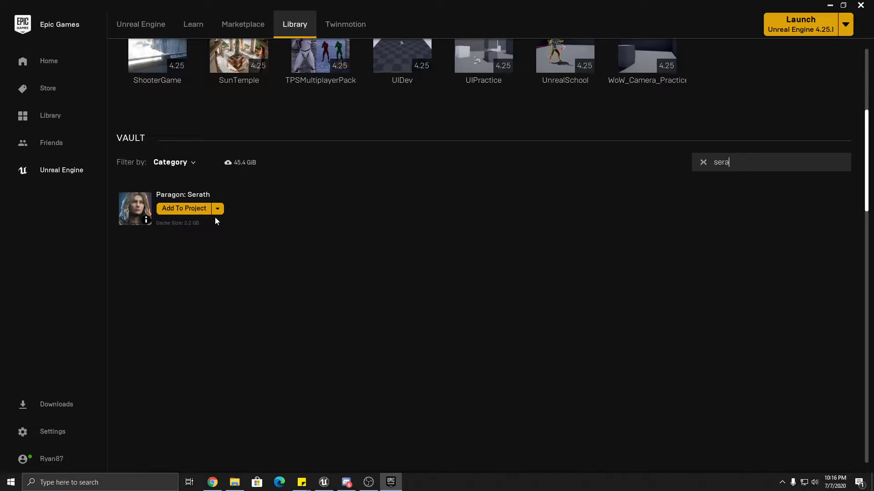
- Launch Unreal Engine 4.25.1 and set up a new Games project based on the Third Person template
{"action": "scroll", "coordinate": [400, 233], "scroll_direction": "up", "scroll_amount": 5}
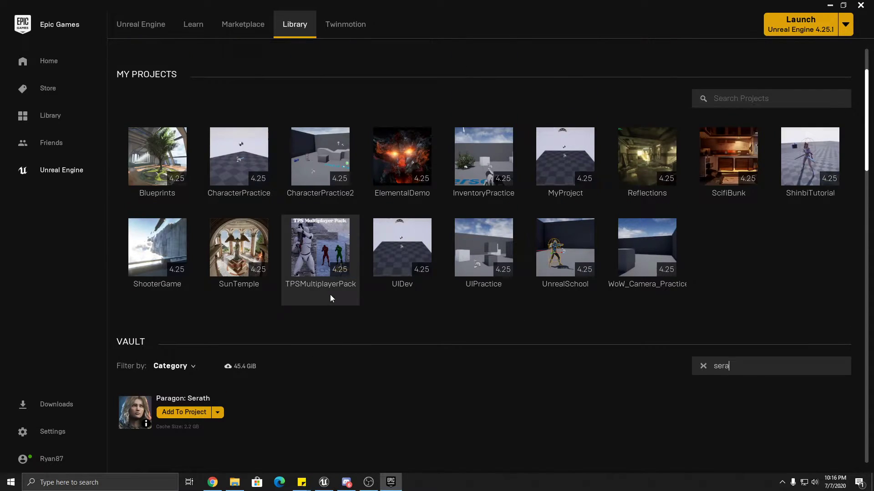
{"action": "scroll", "coordinate": [346, 278], "scroll_direction": "up", "scroll_amount": 2}
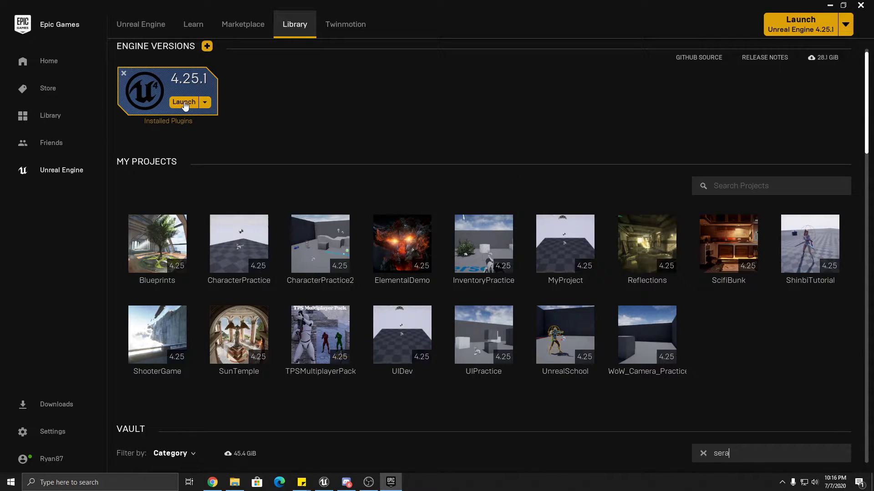
{"action": "scroll", "coordinate": [230, 123], "scroll_direction": "up", "scroll_amount": 1}
{"action": "left_click", "coordinate": [177, 102]}
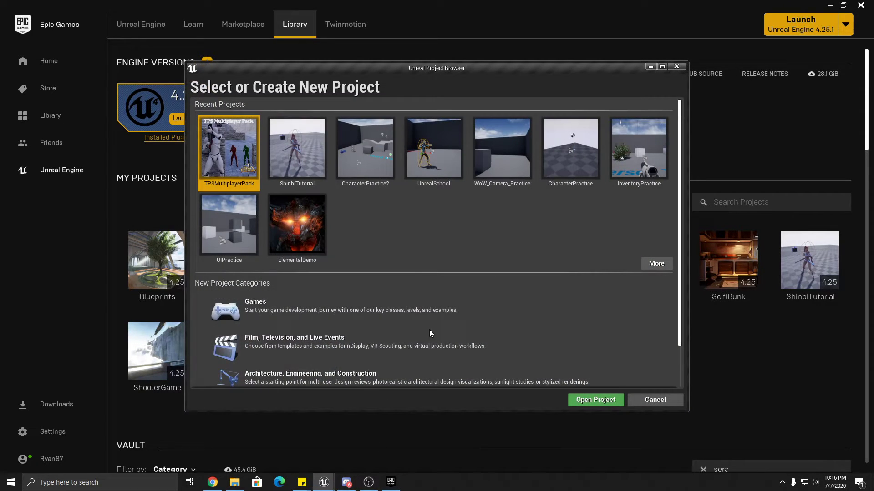
{"action": "left_click", "coordinate": [455, 313]}
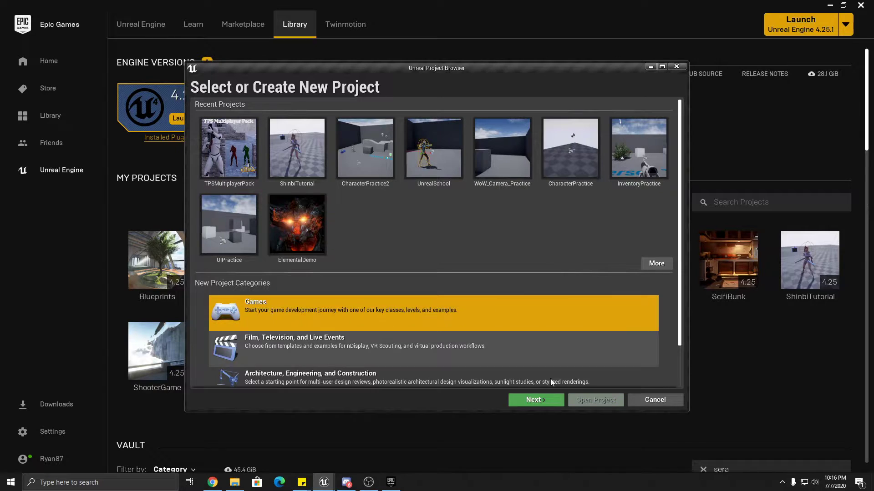
{"action": "left_click", "coordinate": [537, 401]}
{"action": "left_click", "coordinate": [386, 127]}
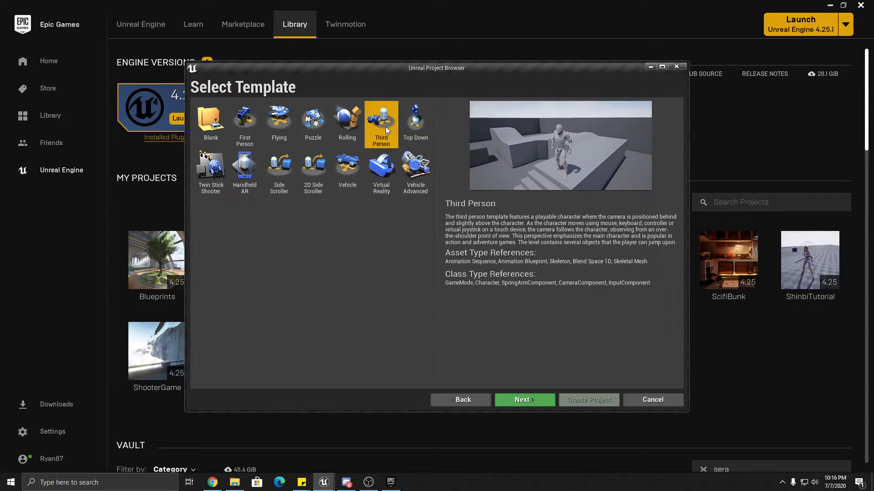
{"action": "left_click", "coordinate": [533, 400]}
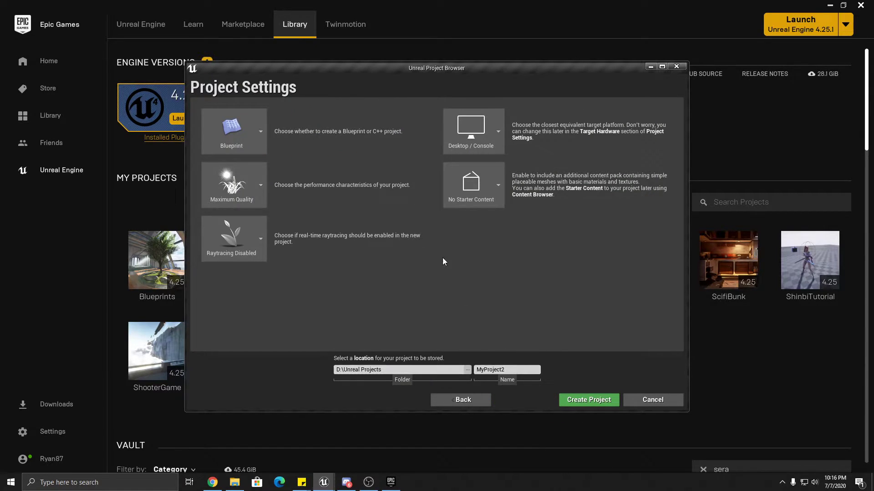
- Name the project Tutorial, create it, and show its root Content folder
{"action": "double_click", "coordinate": [527, 369]}
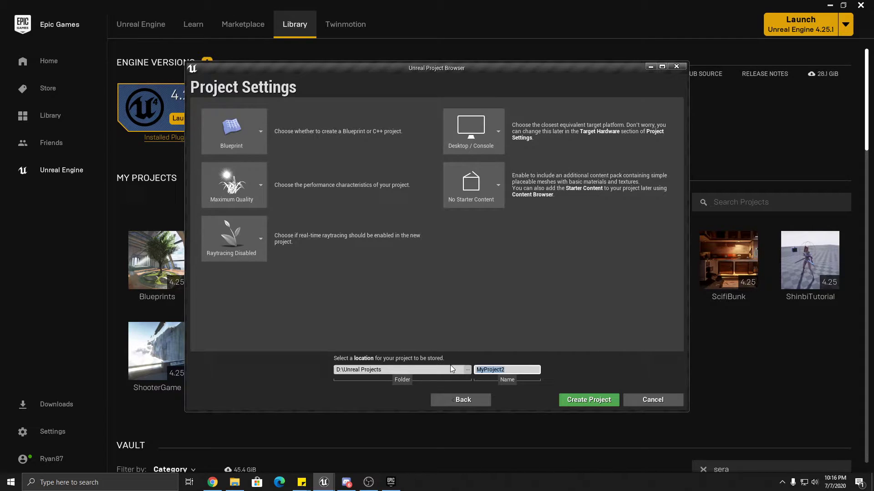
{"action": "type", "text": "Tutorial"}
{"action": "left_click", "coordinate": [579, 403]}
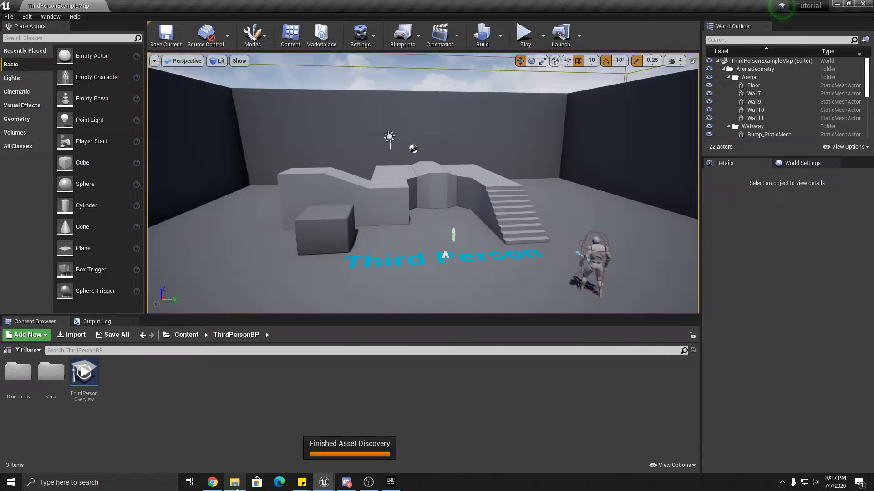
{"action": "left_click", "coordinate": [186, 335]}
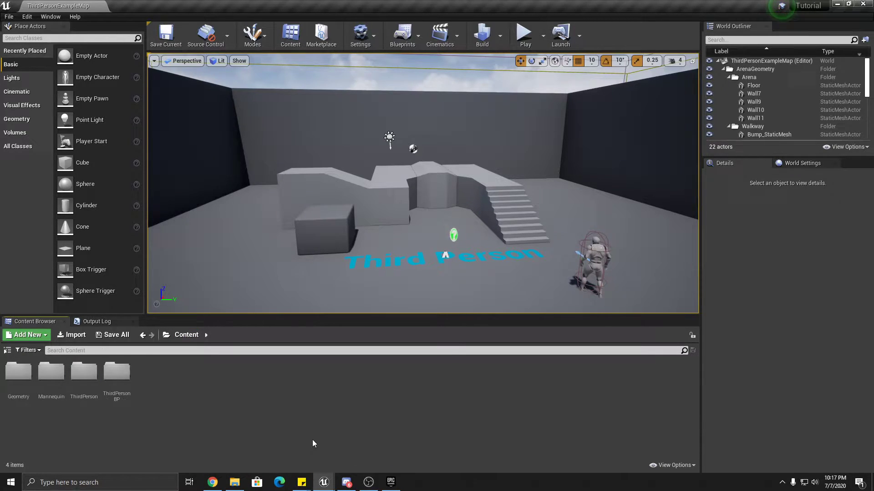
- Switch to the Epic Games Launcher and add the Paragon: Serath asset pack to the Tutorial project
{"action": "left_click", "coordinate": [390, 482]}
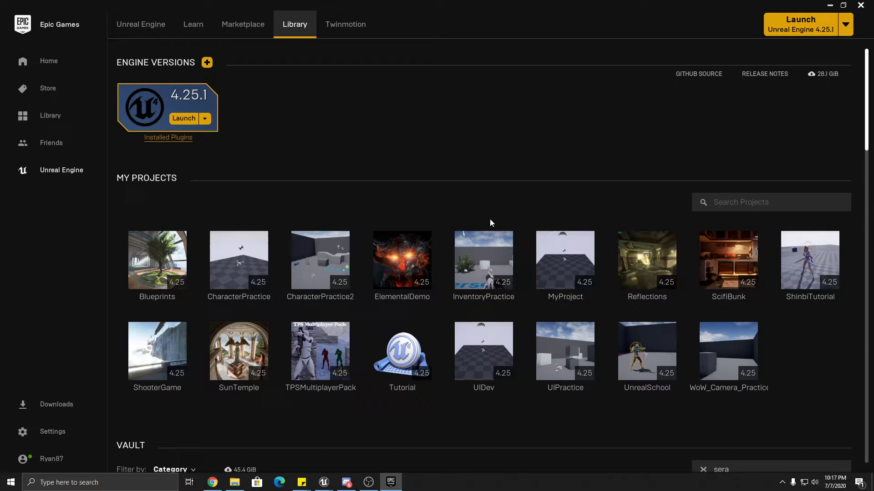
{"action": "scroll", "coordinate": [534, 233], "scroll_direction": "down", "scroll_amount": 2}
{"action": "scroll", "coordinate": [315, 394], "scroll_direction": "down", "scroll_amount": 1}
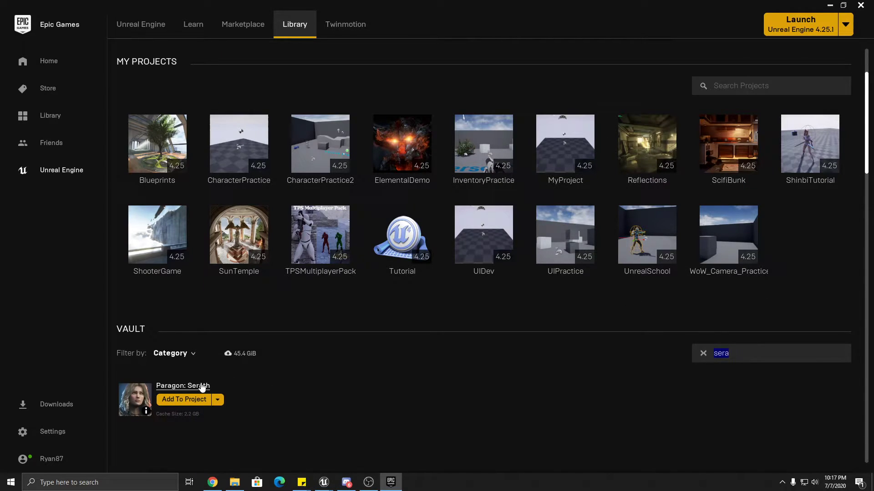
{"action": "left_click", "coordinate": [185, 400]}
{"action": "left_click_drag", "start_coordinate": [574, 213], "coordinate": [576, 298]}
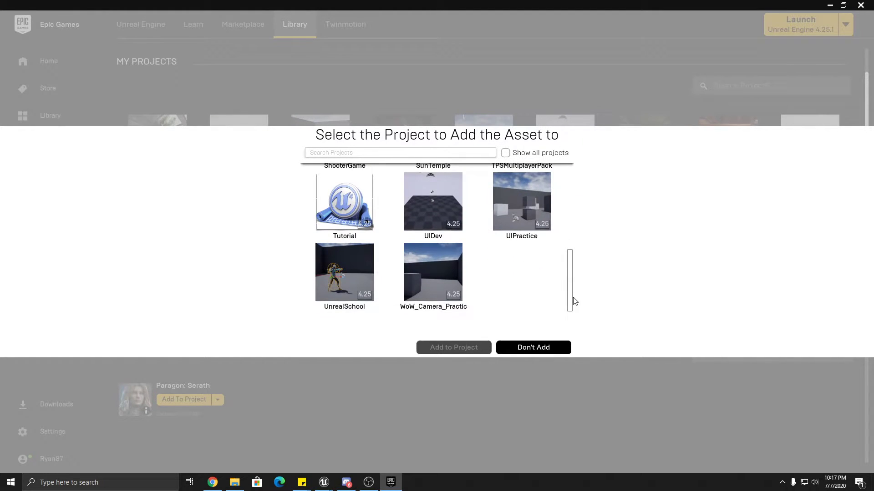
{"action": "left_click", "coordinate": [342, 225]}
{"action": "left_click", "coordinate": [453, 347]}
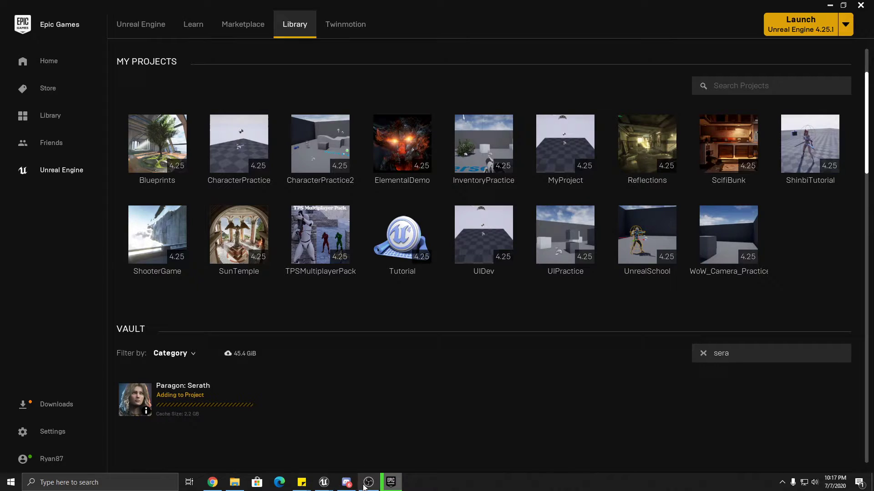
- Switch back to the Tutorial project in Unreal Editor and check the ParagonSerath folder and the example level
{"action": "mouse_move", "coordinate": [323, 485]}
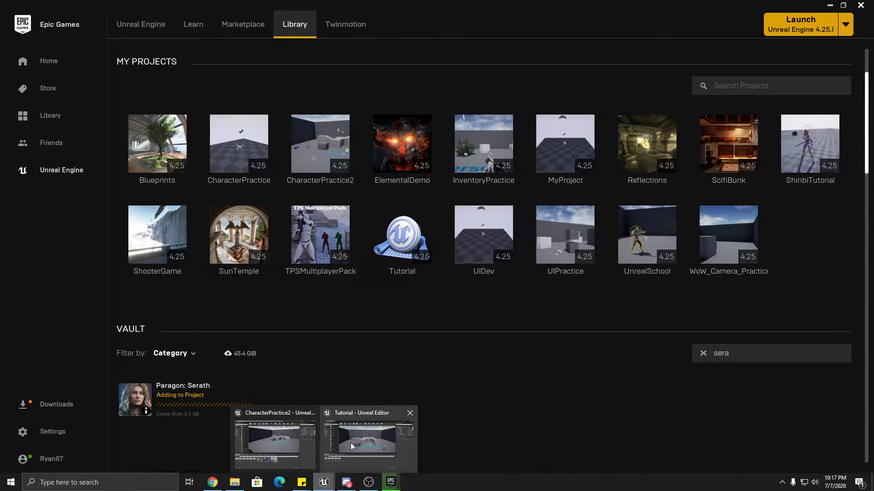
{"action": "left_click", "coordinate": [350, 443]}
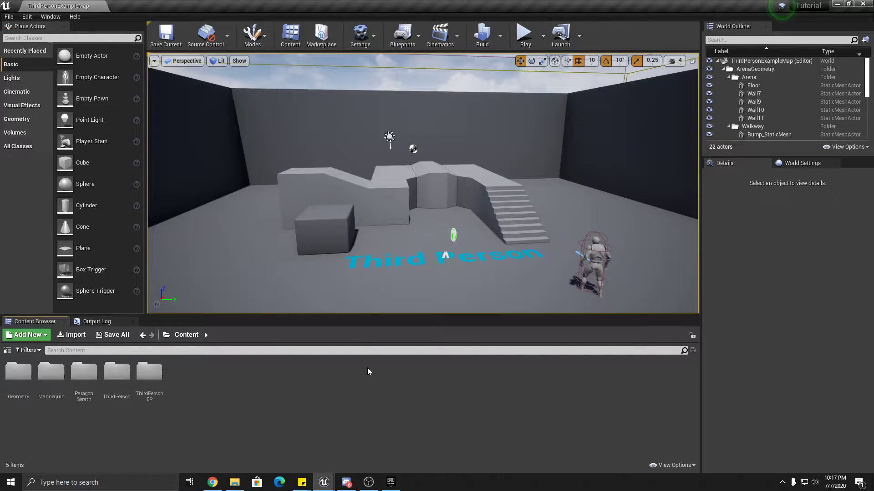
{"action": "left_click", "coordinate": [87, 376]}
{"action": "left_click", "coordinate": [238, 410]}
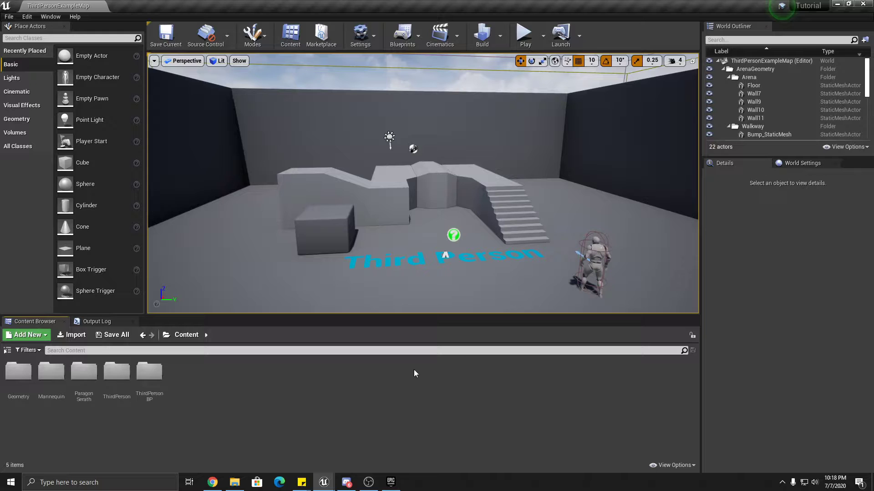
{"action": "right_click_drag", "start_coordinate": [423, 281], "coordinate": [362, 329]}
{"action": "key", "text": "d"}
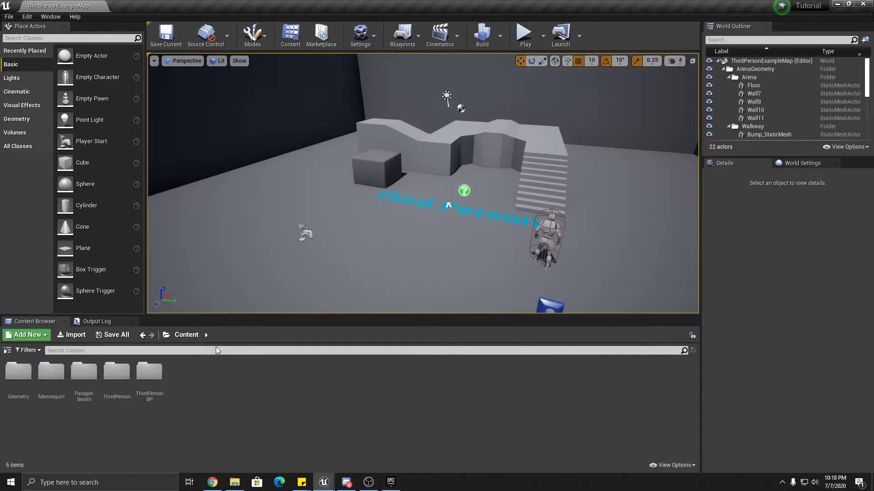
- Open the Serath hero folder inside ParagonSerath's Characters and Heroes folders
{"action": "double_click", "coordinate": [86, 373]}
{"action": "double_click", "coordinate": [18, 371]}
{"action": "left_click", "coordinate": [50, 370]}
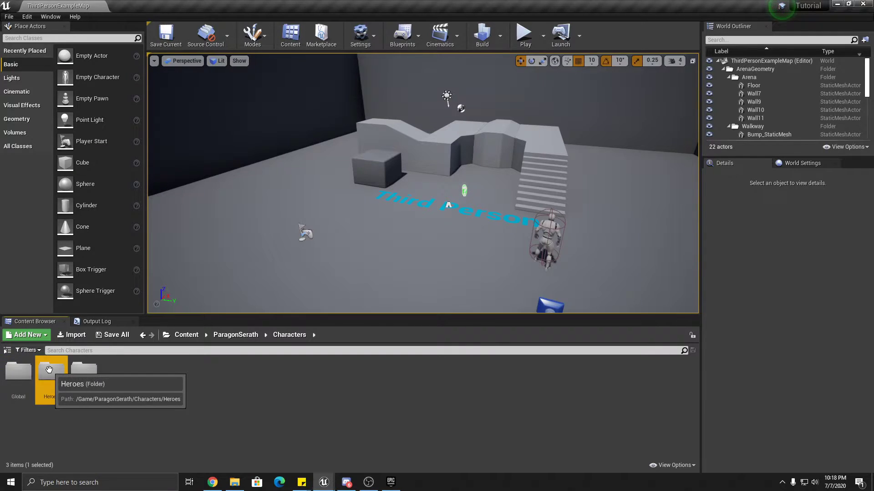
{"action": "double_click", "coordinate": [49, 369]}
{"action": "left_click", "coordinate": [18, 371]}
{"action": "double_click", "coordinate": [18, 371]}
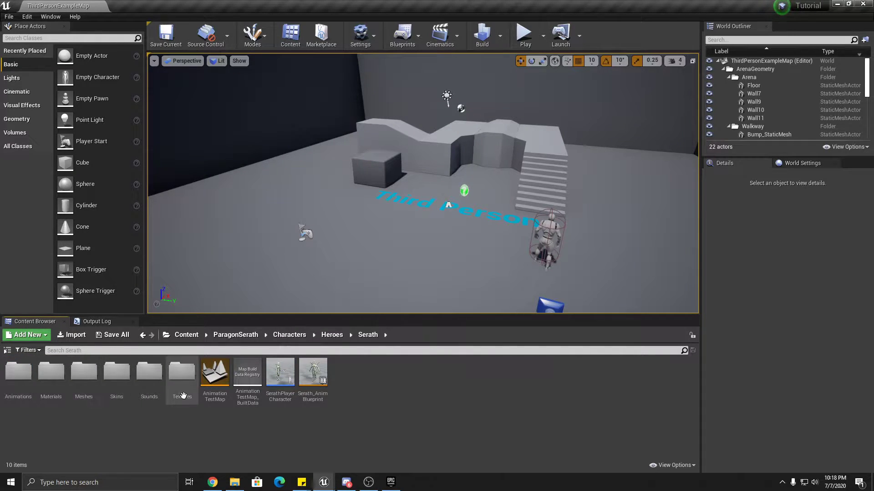
- Place SerathPlayerCharacter on the level floor near the cube and Third Person text, at about X -690, Y -210
{"action": "left_click", "coordinate": [294, 371]}
{"action": "left_click_drag", "start_coordinate": [381, 223], "coordinate": [383, 216]}
{"action": "left_click", "coordinate": [406, 275]}
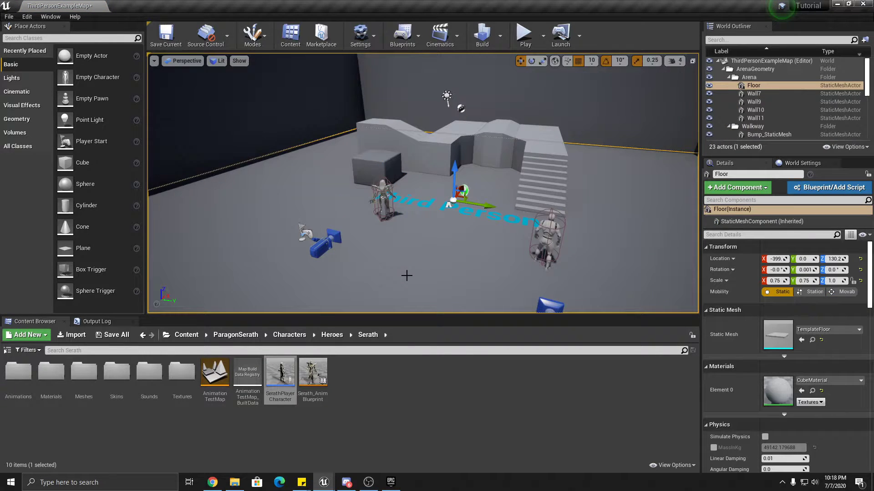
{"action": "right_click_drag", "start_coordinate": [445, 244], "coordinate": [443, 244]}
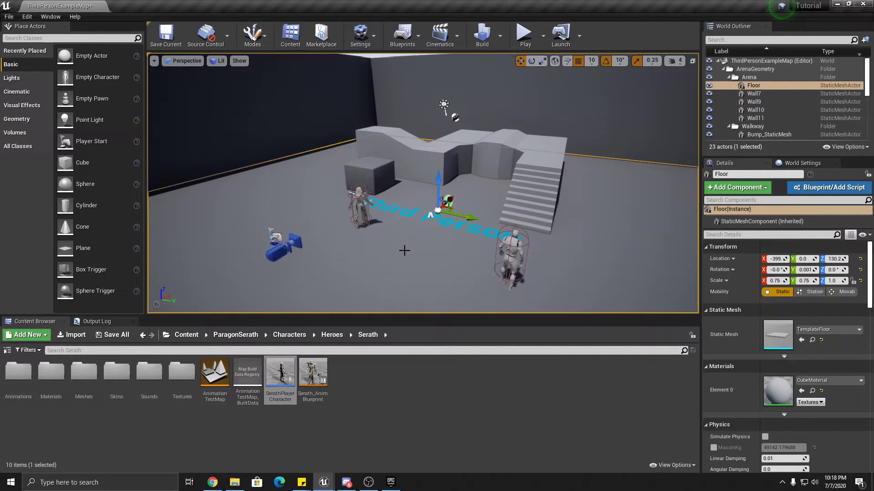
- Find the pawn settings of the placed SerathPlayerCharacter and set Auto Possess Player to Player 0
{"action": "left_click", "coordinate": [355, 204]}
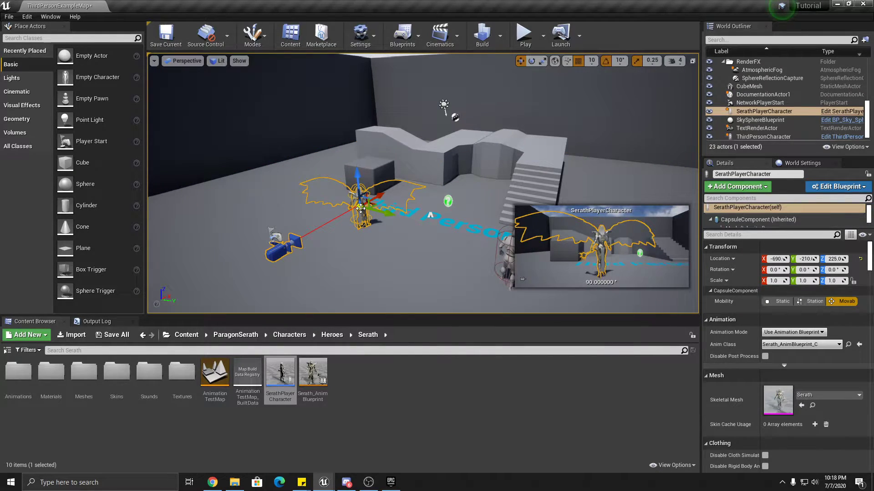
{"action": "left_click", "coordinate": [779, 234]}
{"action": "type", "text": "pawn"}
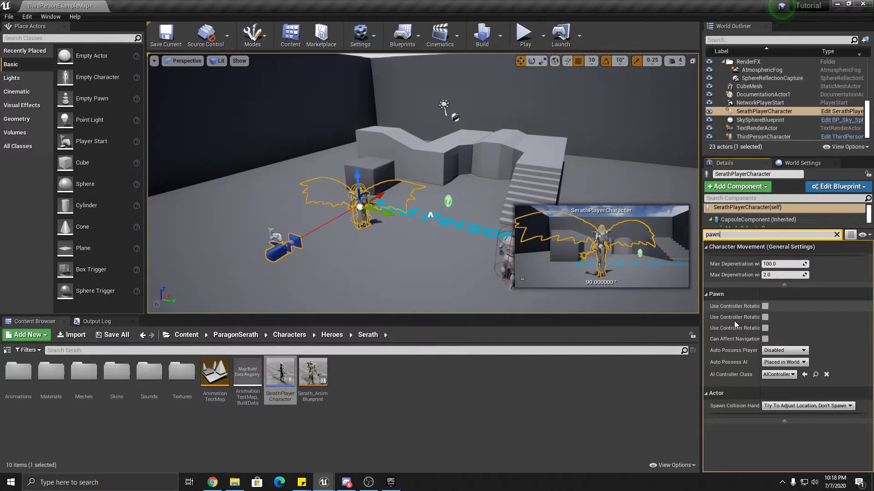
{"action": "left_click", "coordinate": [783, 350]}
{"action": "left_click", "coordinate": [780, 364]}
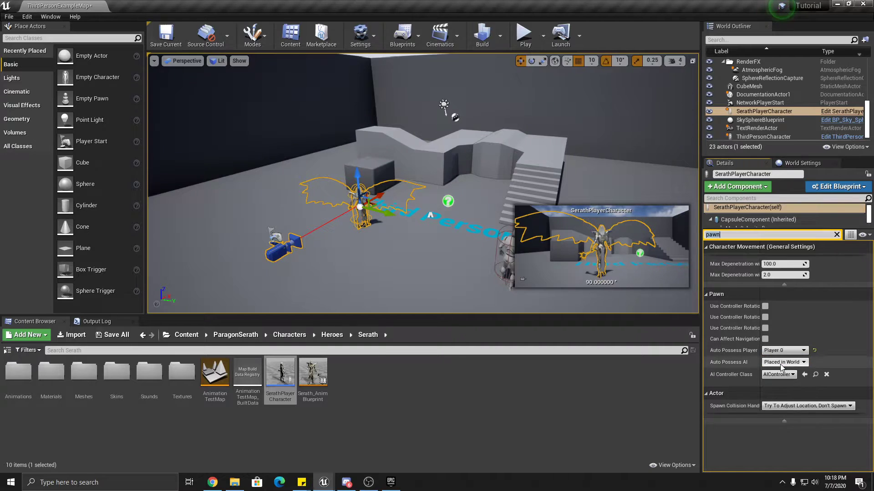
{"action": "left_click", "coordinate": [646, 187]}
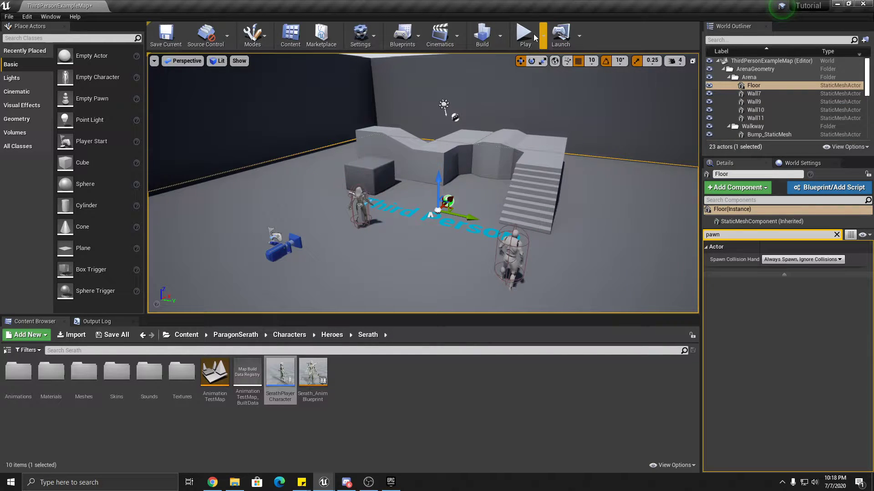
- Play the level in the editor, run Serath around the arena and walkway to test movement and camera, and end the session
{"action": "left_click", "coordinate": [522, 43]}
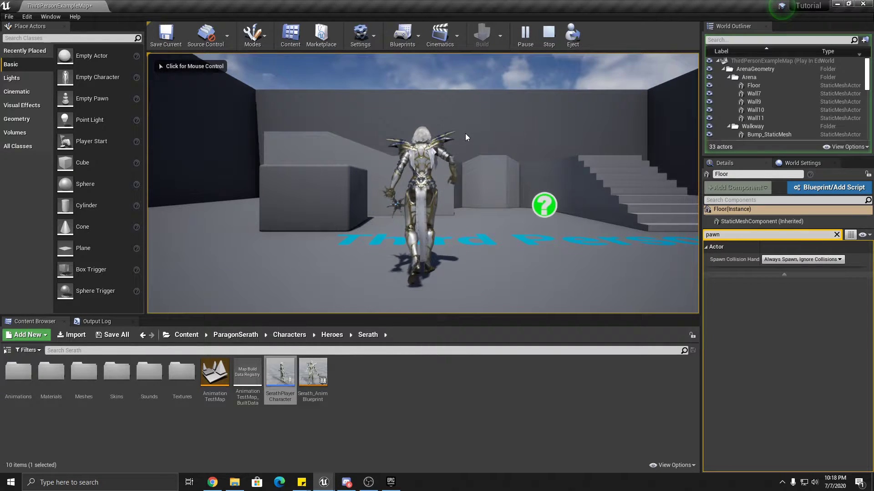
{"action": "left_click", "coordinate": [465, 132]}
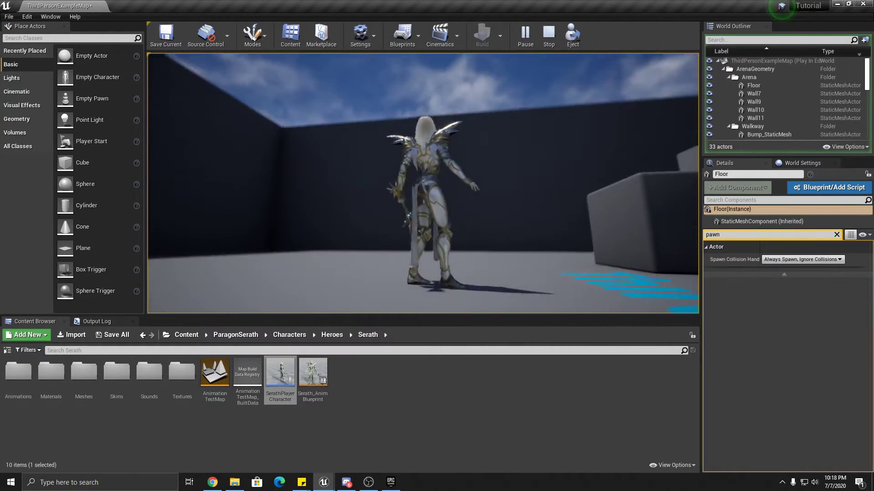
{"action": "key", "text": "w"}
{"action": "key", "text": "w"}
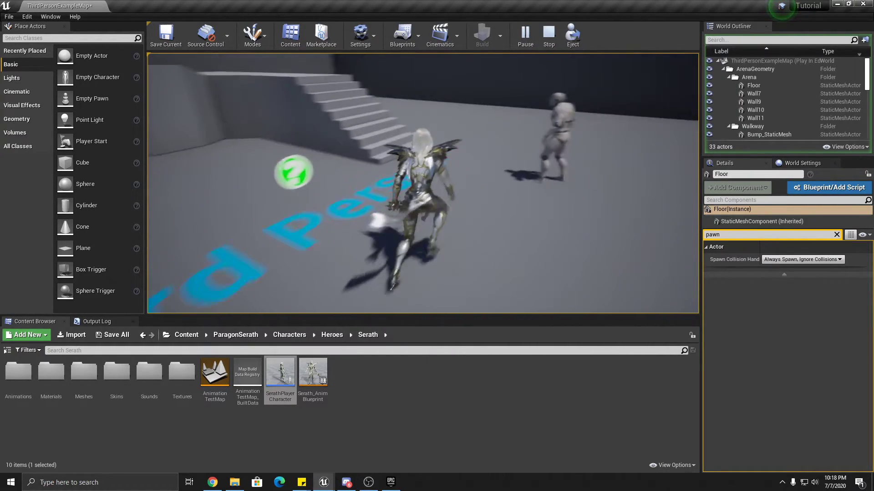
{"action": "key", "text": "w"}
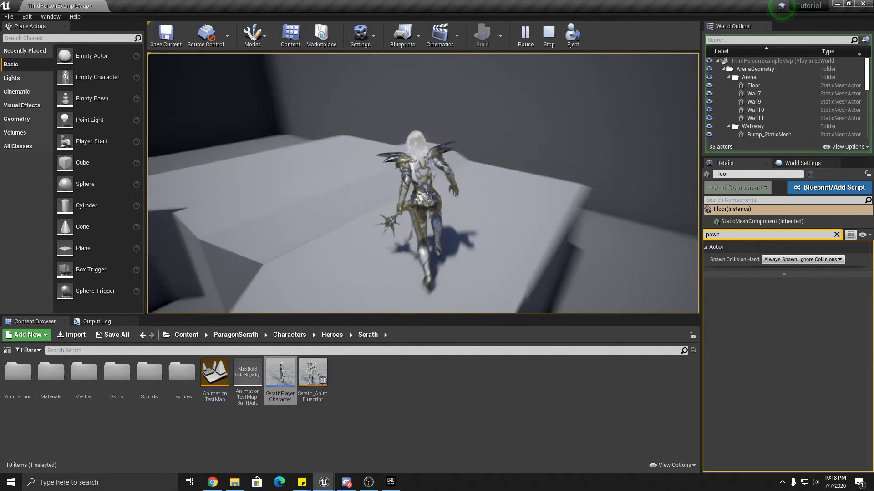
{"action": "key", "text": "w"}
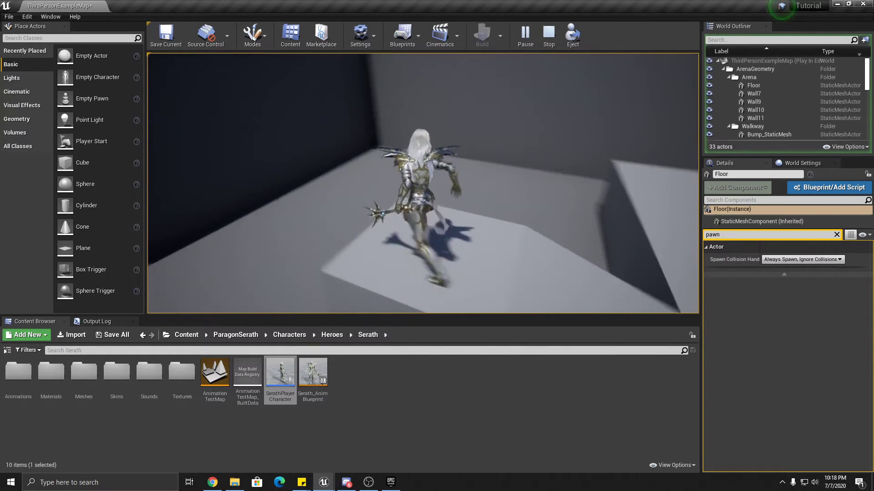
{"action": "key", "text": "w"}
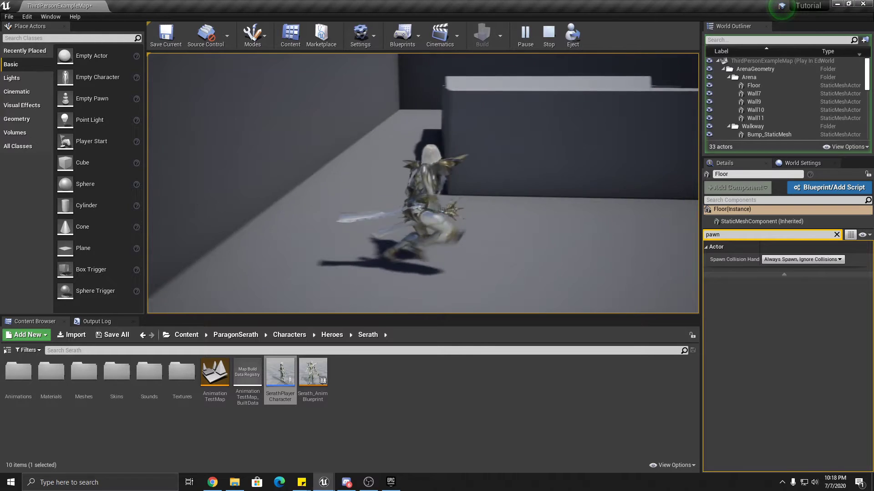
{"action": "key", "text": "w"}
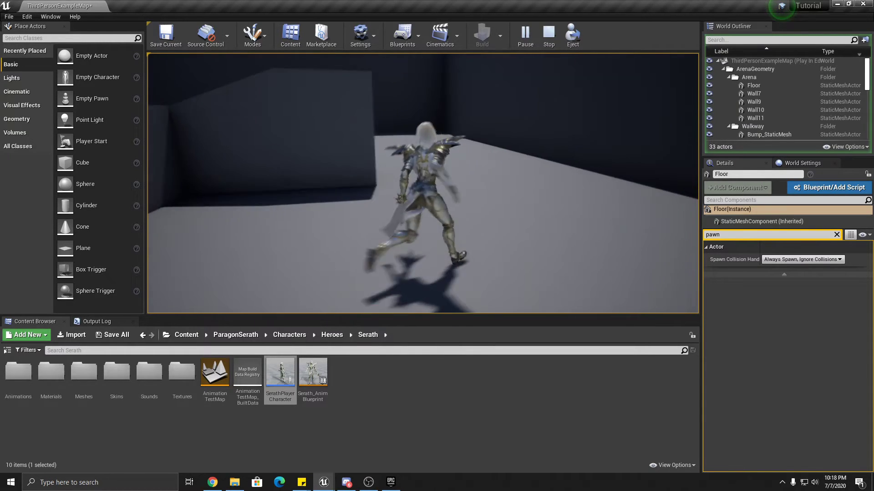
{"action": "key", "text": "w"}
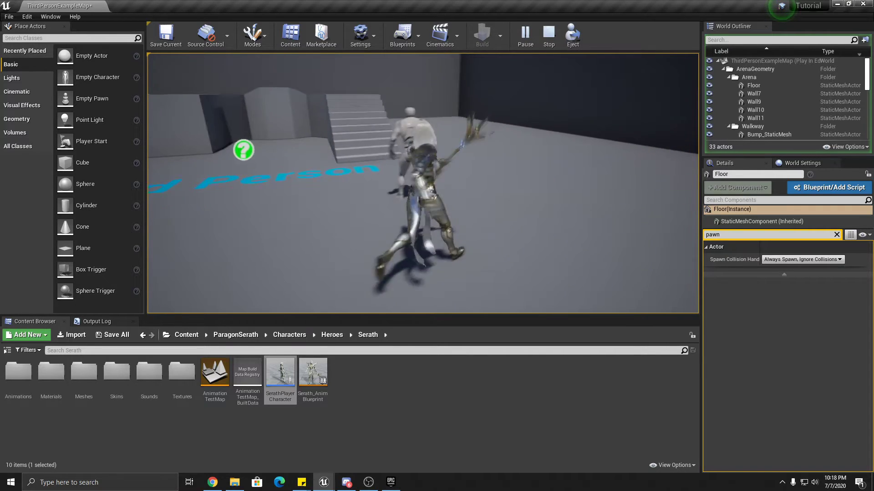
{"action": "key", "text": "w"}
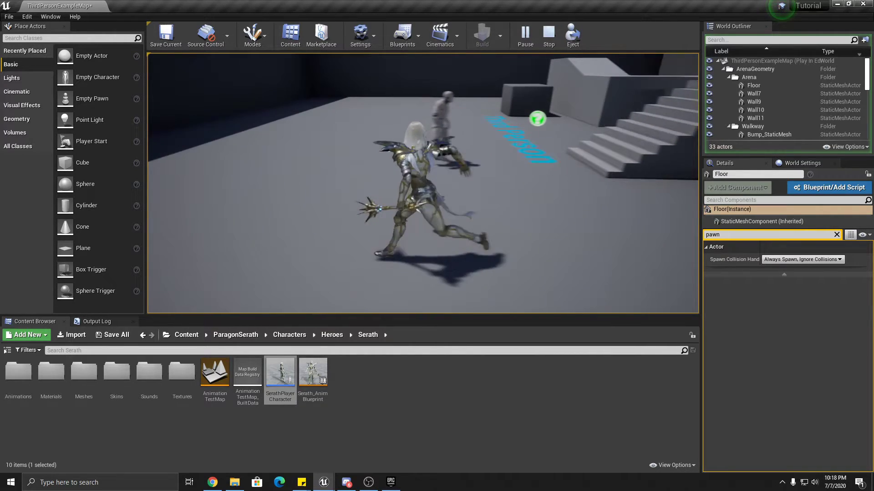
{"action": "key", "text": "w"}
{"action": "key", "text": "s"}
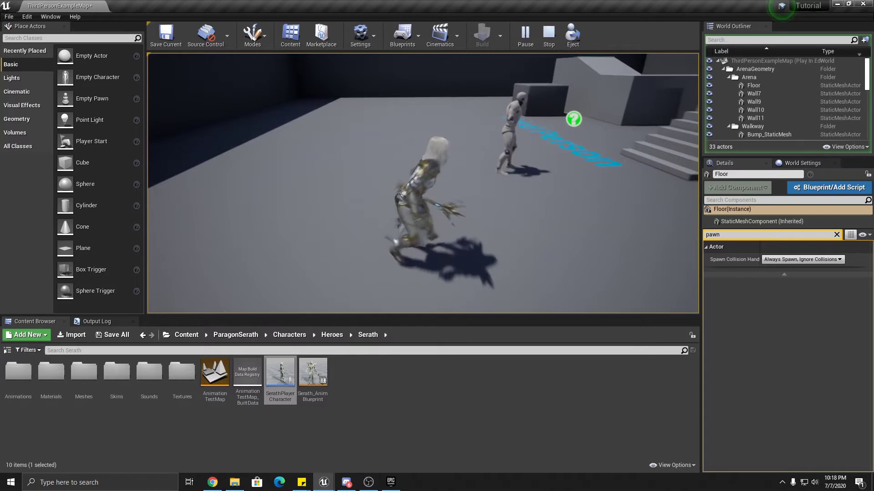
{"action": "key", "text": "w"}
{"action": "key", "text": "w"}
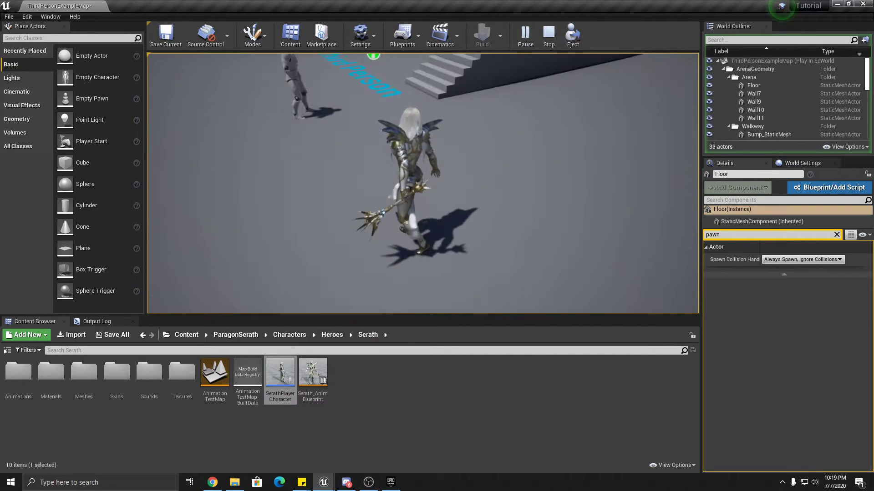
{"action": "key", "text": "a"}
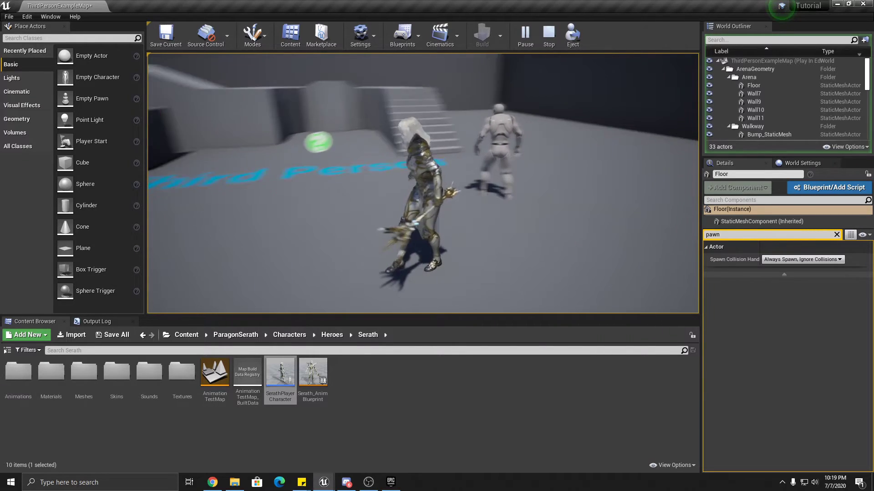
{"action": "key", "text": "a"}
{"action": "key", "text": "w"}
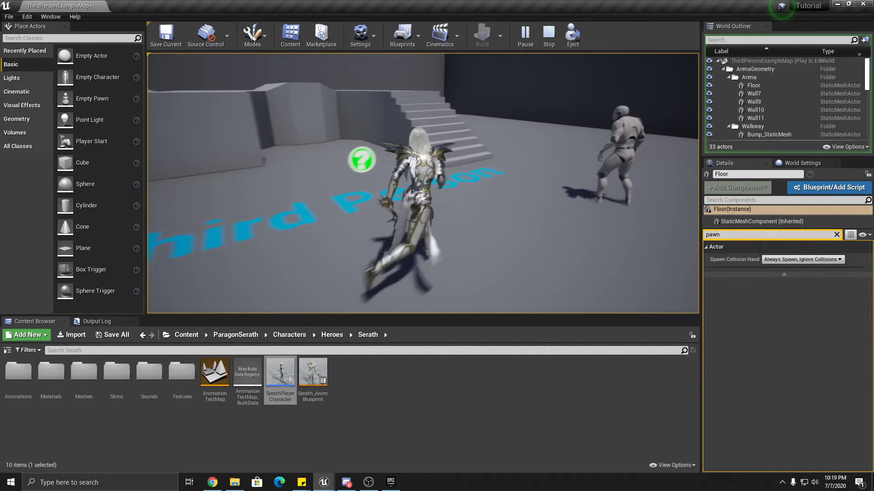
{"action": "key", "text": "w"}
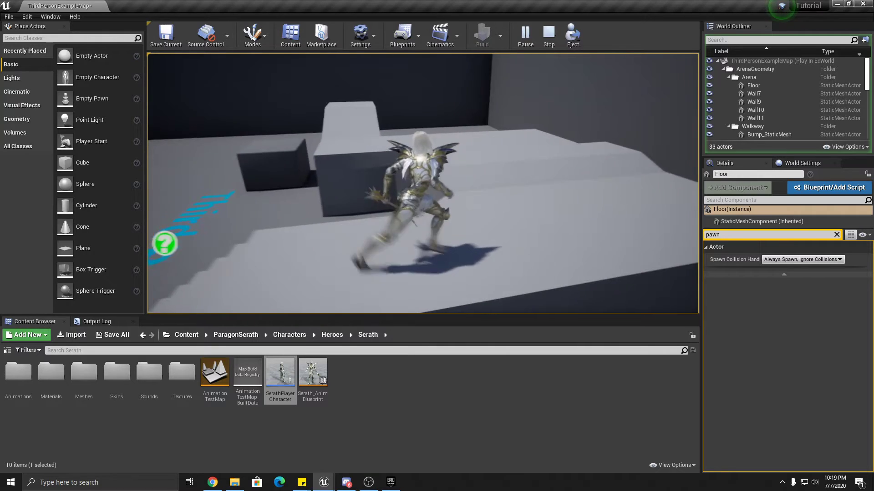
{"action": "key", "text": "w"}
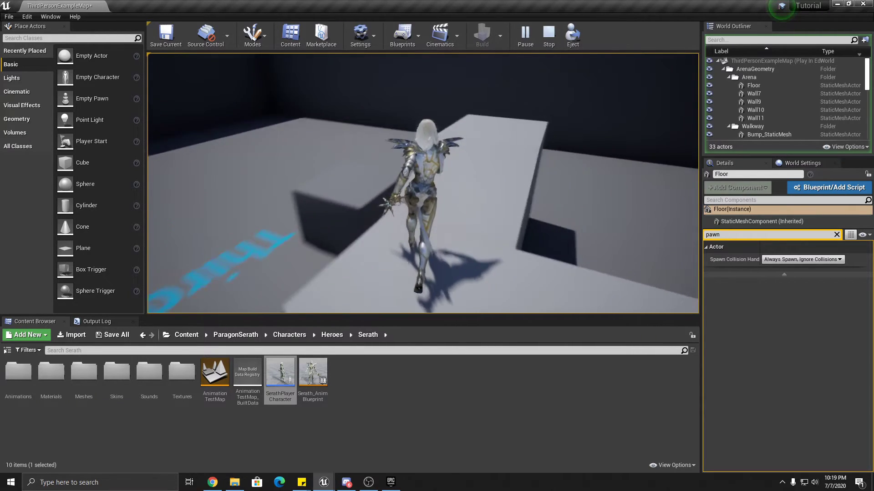
{"action": "key", "text": "w"}
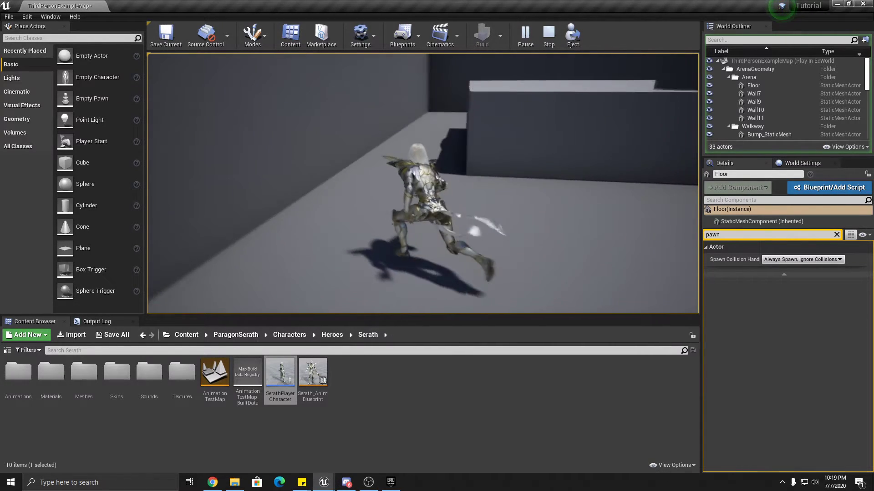
{"action": "key", "text": "w"}
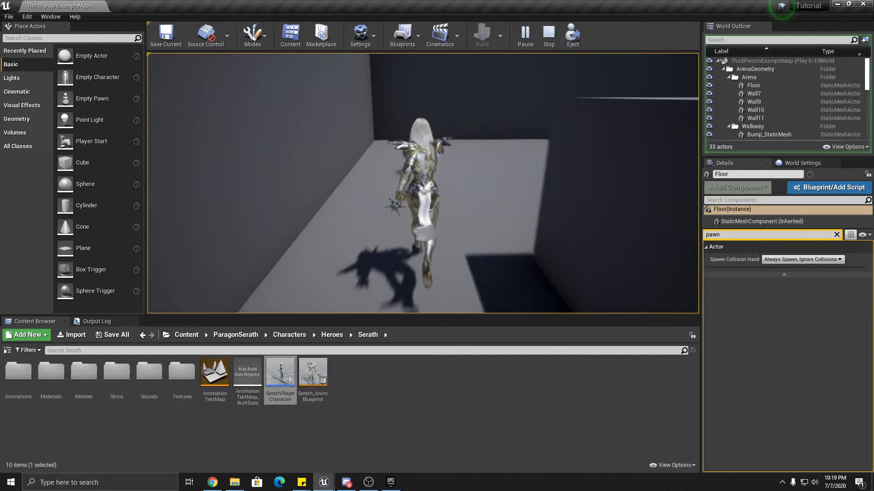
{"action": "key", "text": "w"}
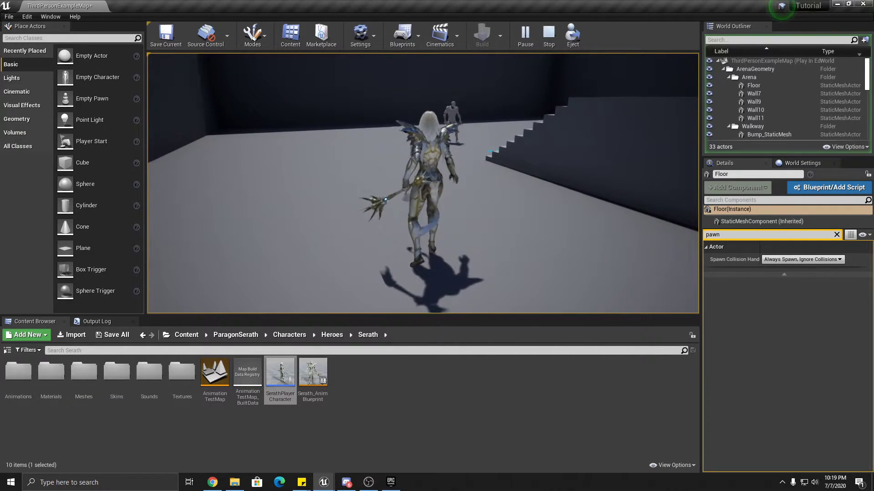
{"action": "key", "text": "Escape"}
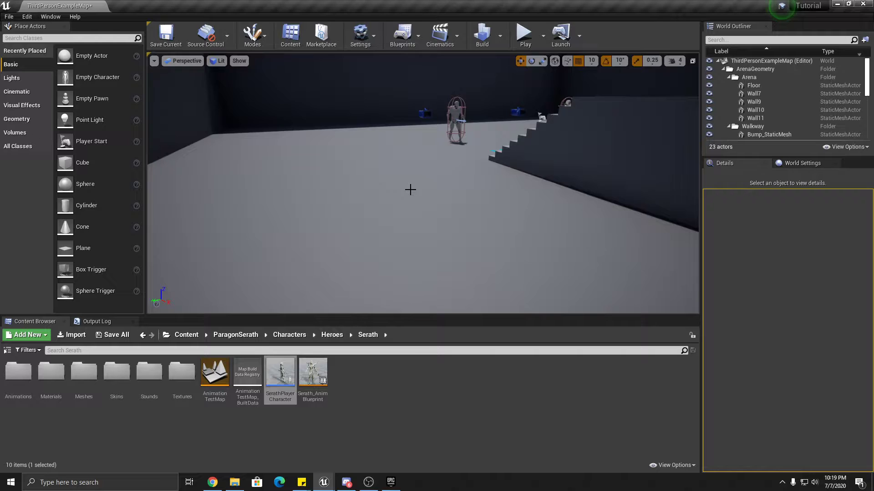
- Create a Player Controller Blueprint class in the Serath folder and name it MyPlayerController
{"action": "scroll", "coordinate": [410, 189], "scroll_direction": "down", "scroll_amount": 3}
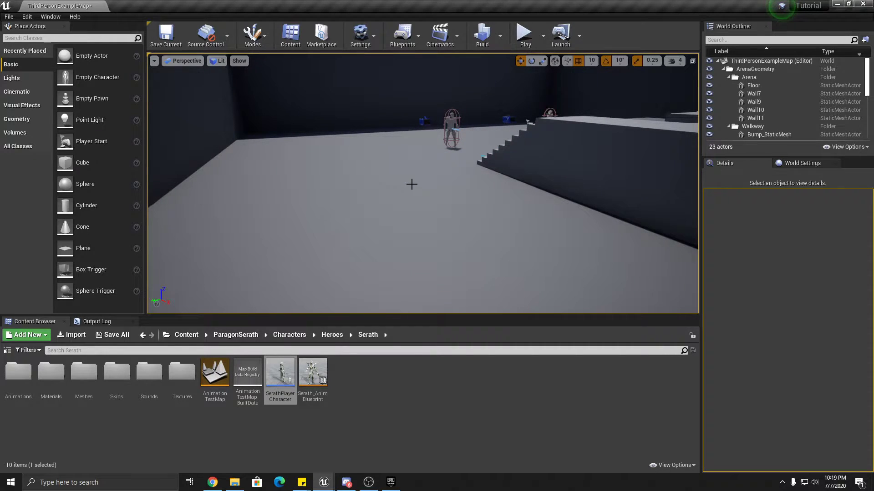
{"action": "left_click", "coordinate": [383, 394]}
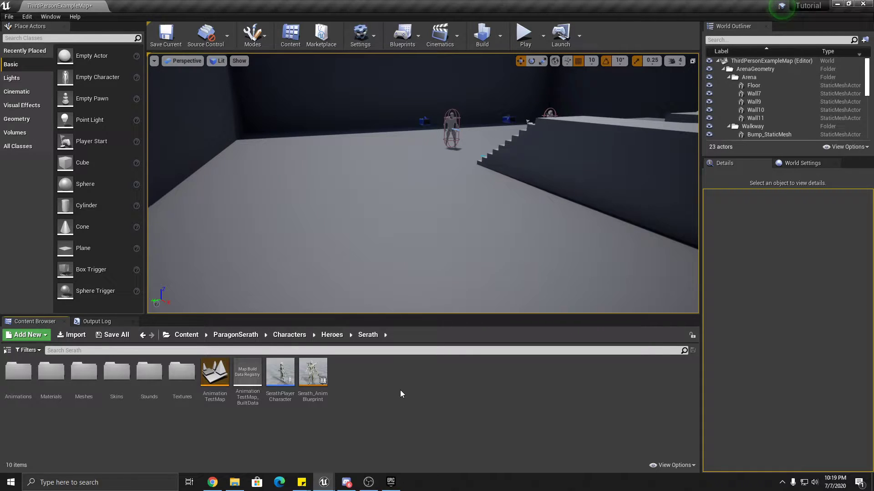
{"action": "right_click", "coordinate": [371, 379]}
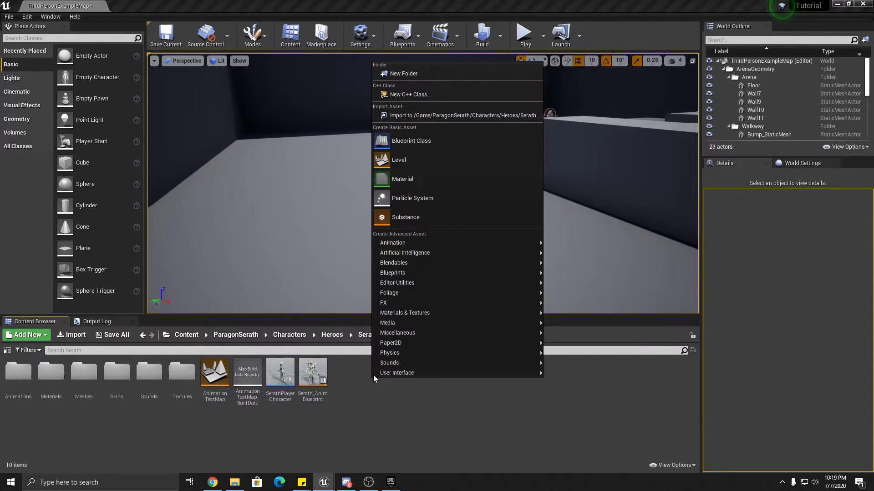
{"action": "left_click", "coordinate": [431, 139]}
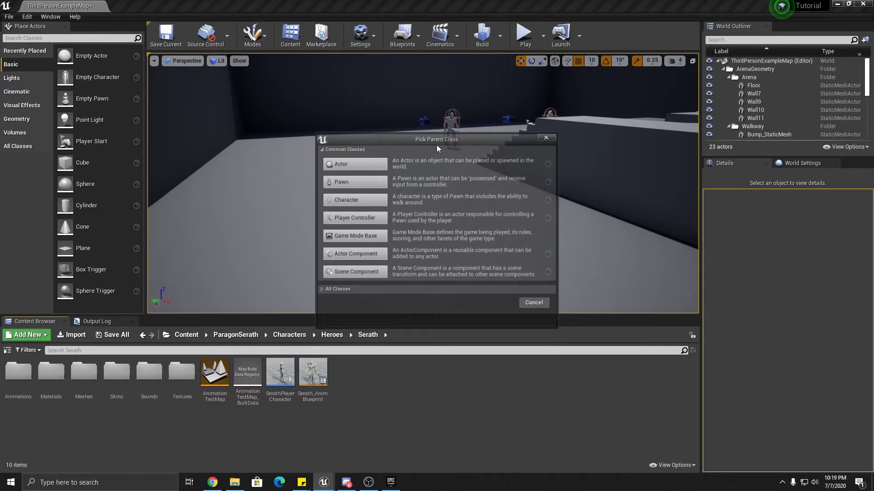
{"action": "left_click", "coordinate": [343, 219]}
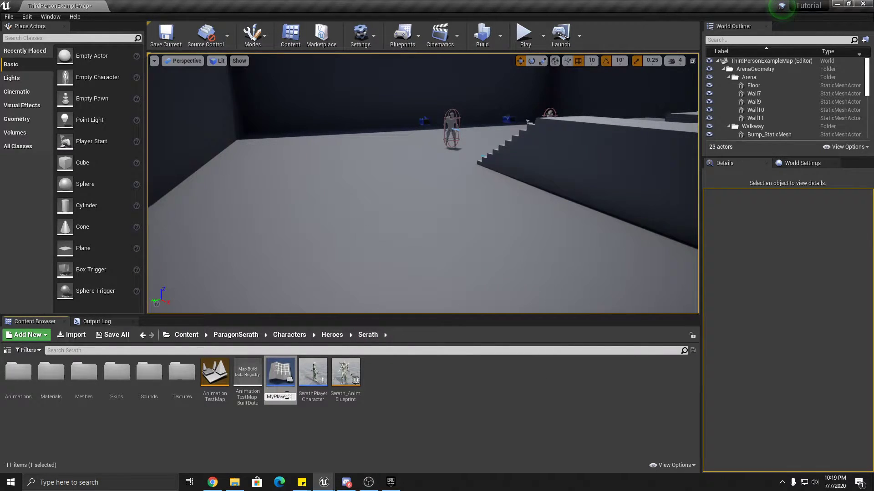
{"action": "key", "text": "Return"}
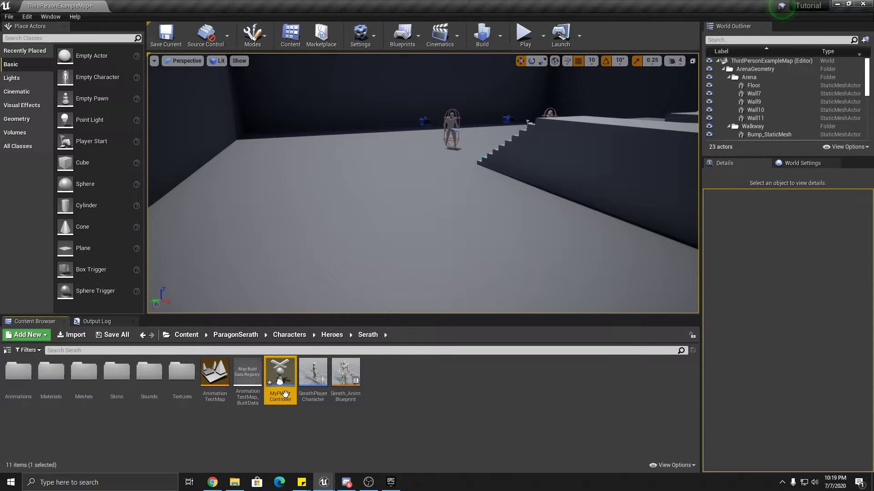
{"action": "left_click", "coordinate": [293, 435]}
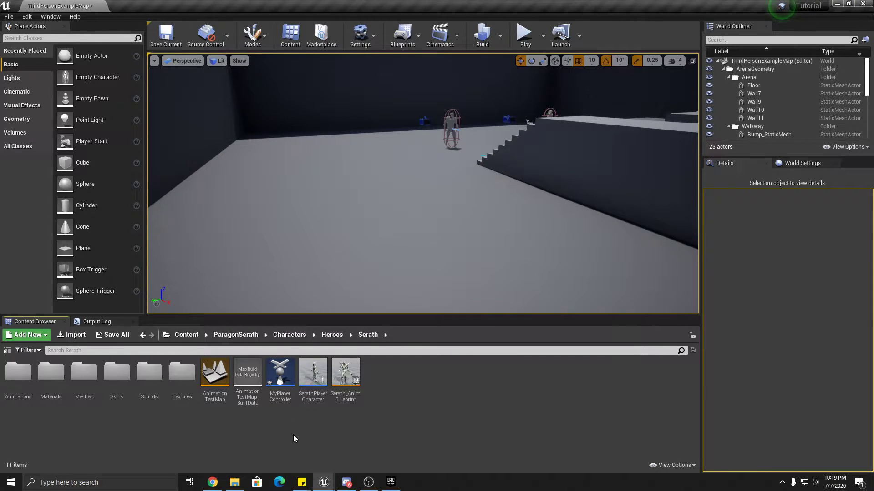
- Create a Game Mode Base Blueprint class in the Serath folder and name it MyGameMode
{"action": "right_click", "coordinate": [430, 391]}
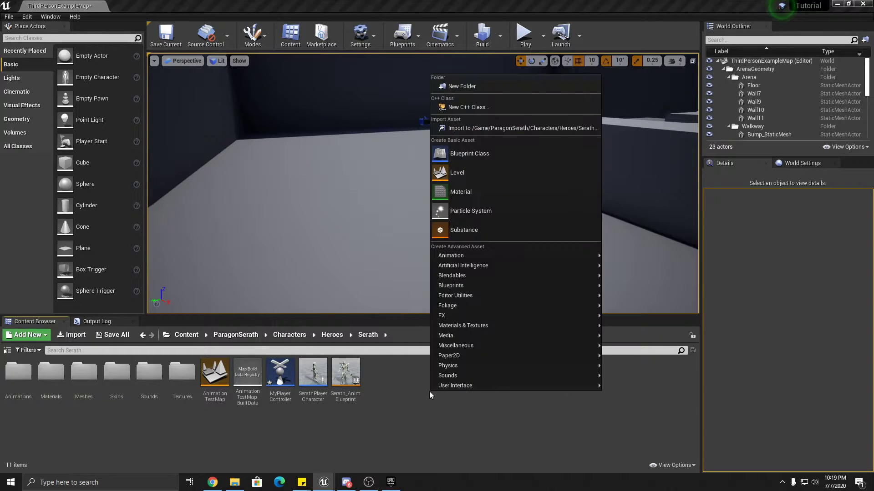
{"action": "left_click", "coordinate": [482, 153]}
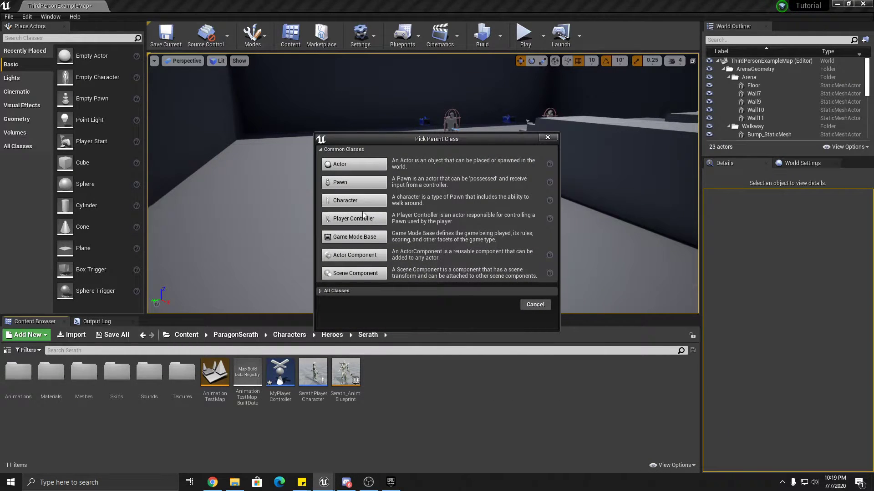
{"action": "left_click", "coordinate": [354, 237]}
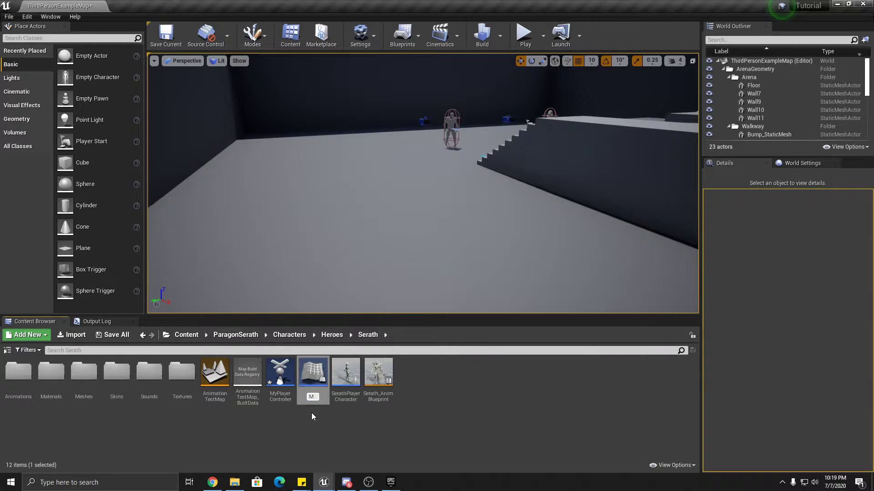
{"action": "type", "text": "MyGameMode"}
{"action": "key", "text": "Return"}
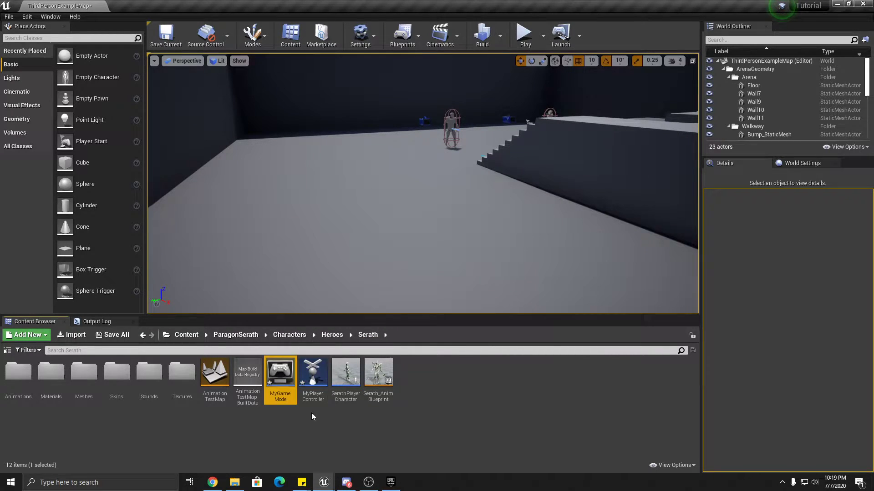
- Open the SerathPlayerCharacter Blueprint and delete the Touch input node group from its event graph
{"action": "right_click_drag", "start_coordinate": [361, 212], "coordinate": [559, 204]}
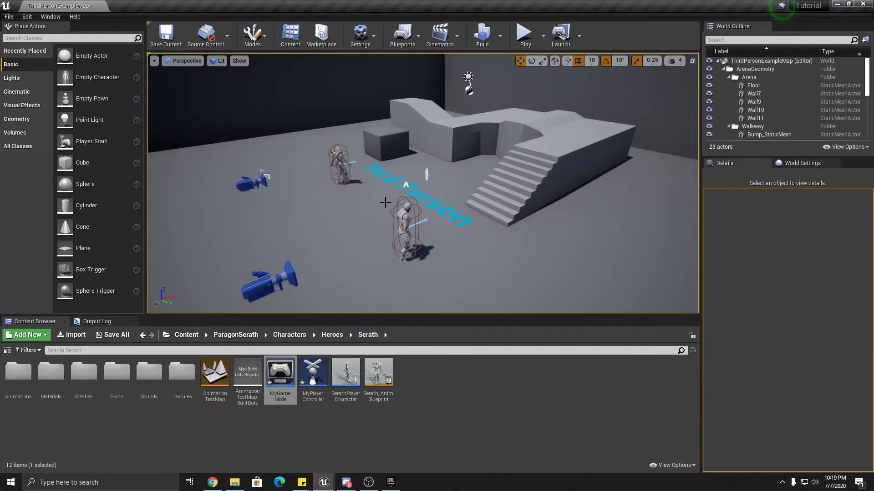
{"action": "double_click", "coordinate": [345, 373]}
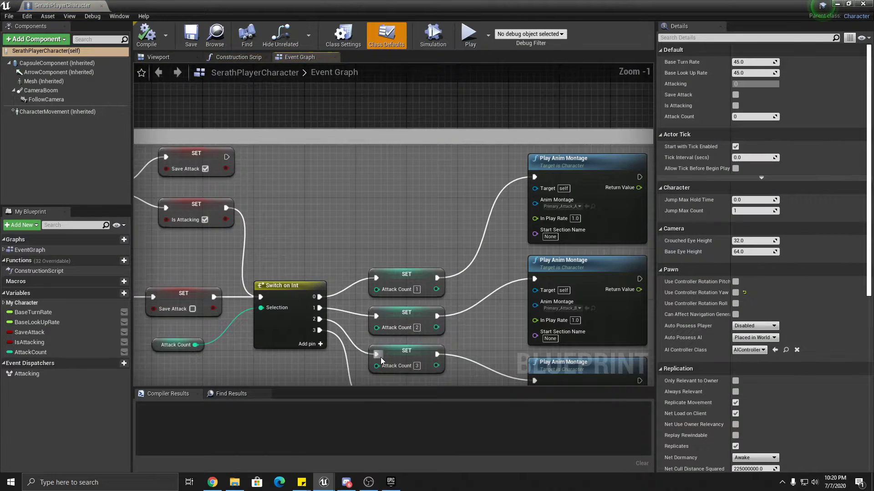
{"action": "scroll", "coordinate": [337, 243], "scroll_direction": "down", "scroll_amount": 5}
{"action": "scroll", "coordinate": [413, 148], "scroll_direction": "up", "scroll_amount": 3}
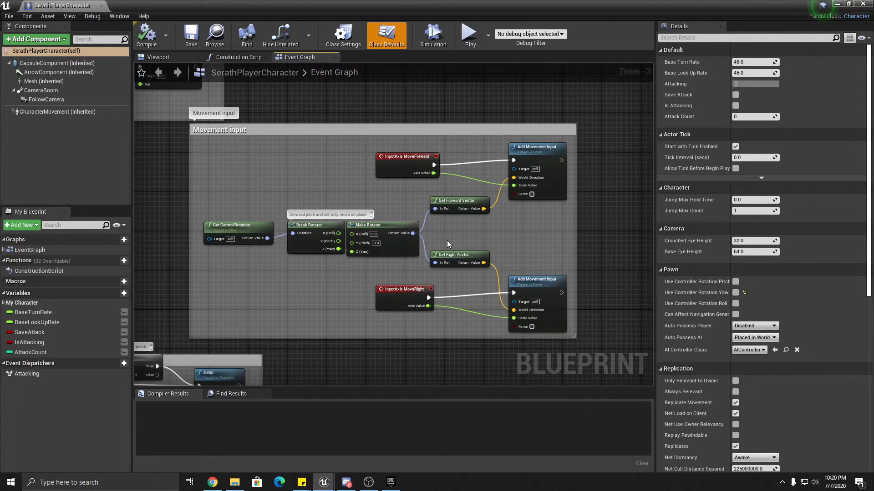
{"action": "right_click_drag", "start_coordinate": [285, 178], "coordinate": [690, 321]}
{"action": "right_click_drag", "start_coordinate": [595, 223], "coordinate": [331, 164]}
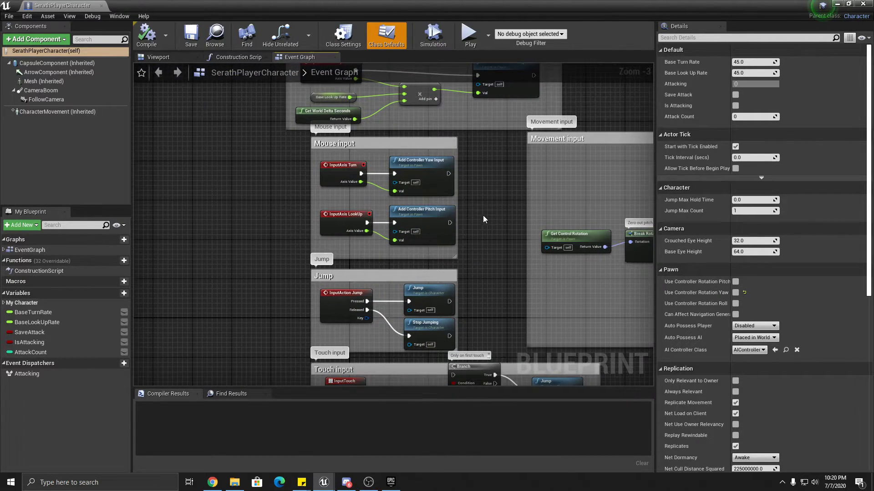
{"action": "right_click_drag", "start_coordinate": [484, 219], "coordinate": [460, 146]}
{"action": "right_click_drag", "start_coordinate": [471, 219], "coordinate": [415, 217]}
{"action": "right_click_drag", "start_coordinate": [573, 335], "coordinate": [545, 342]}
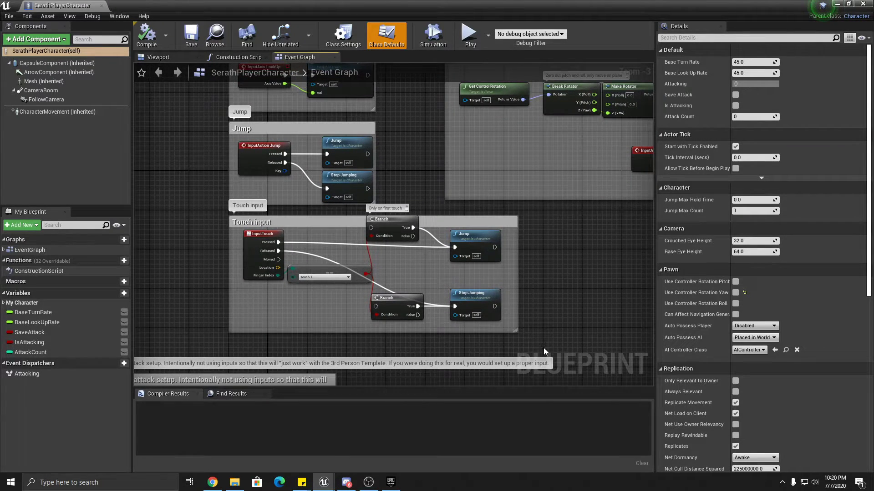
{"action": "left_click_drag", "start_coordinate": [543, 347], "coordinate": [174, 216]}
{"action": "key", "text": "Delete"}
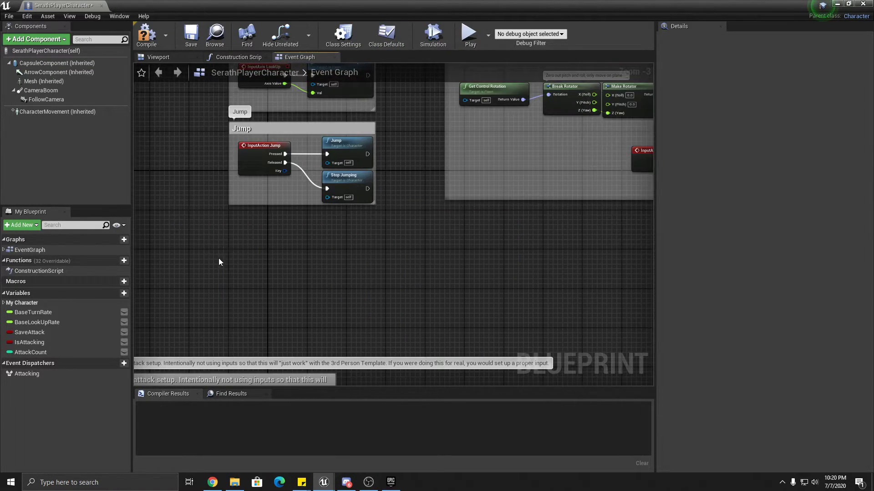
- Delete the VR orientation reset group and the Gamepad input group from the SerathPlayerCharacter event graph
{"action": "right_click_drag", "start_coordinate": [219, 258], "coordinate": [245, 386]}
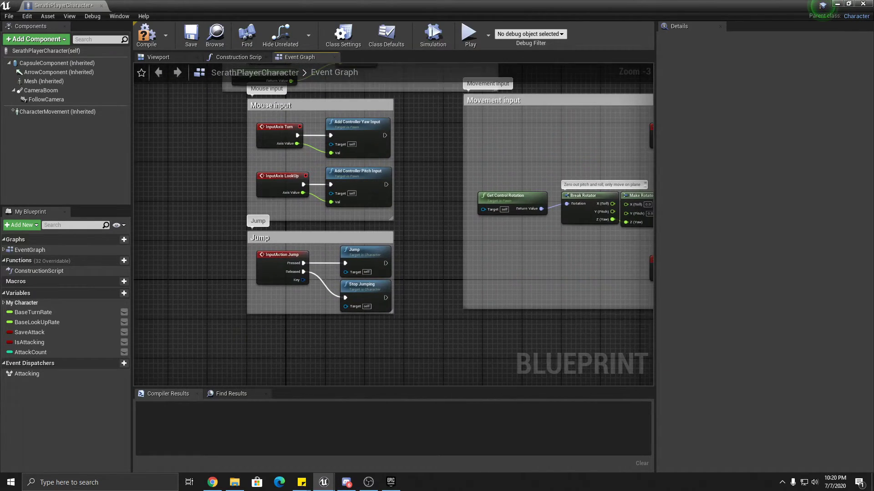
{"action": "right_click_drag", "start_coordinate": [408, 205], "coordinate": [317, 386]}
{"action": "right_click_drag", "start_coordinate": [444, 235], "coordinate": [436, 209]}
{"action": "left_click_drag", "start_coordinate": [420, 127], "coordinate": [555, 226]}
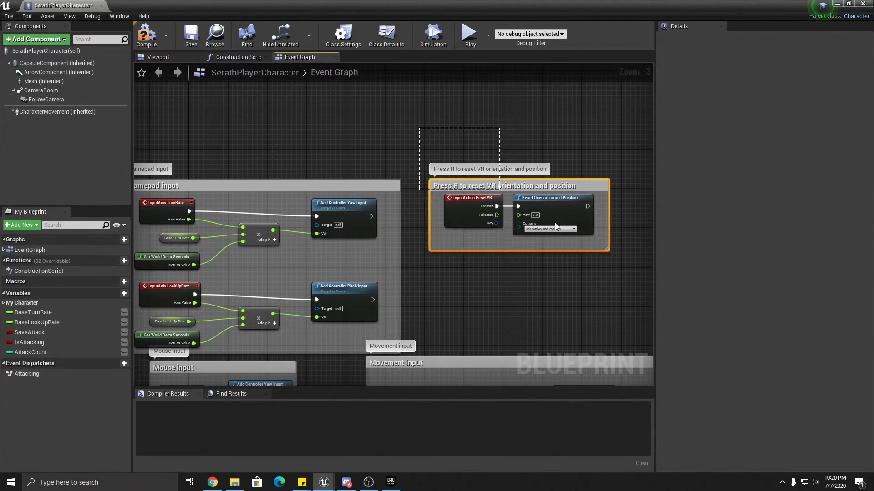
{"action": "key", "text": "Delete"}
{"action": "right_click_drag", "start_coordinate": [483, 264], "coordinate": [562, 227]}
{"action": "left_click_drag", "start_coordinate": [162, 110], "coordinate": [339, 231]}
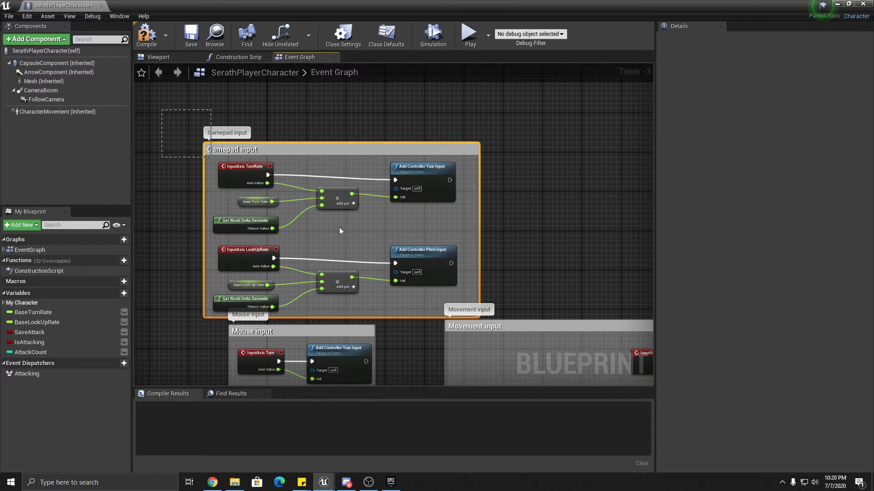
{"action": "key", "text": "Delete"}
- Save the SerathPlayerCharacter Blueprint and dock its editor beside the ThirdPersonExampleMap level editor
{"action": "right_click_drag", "start_coordinate": [541, 284], "coordinate": [458, 158]}
{"action": "scroll", "coordinate": [458, 158], "scroll_direction": "down", "scroll_amount": 1}
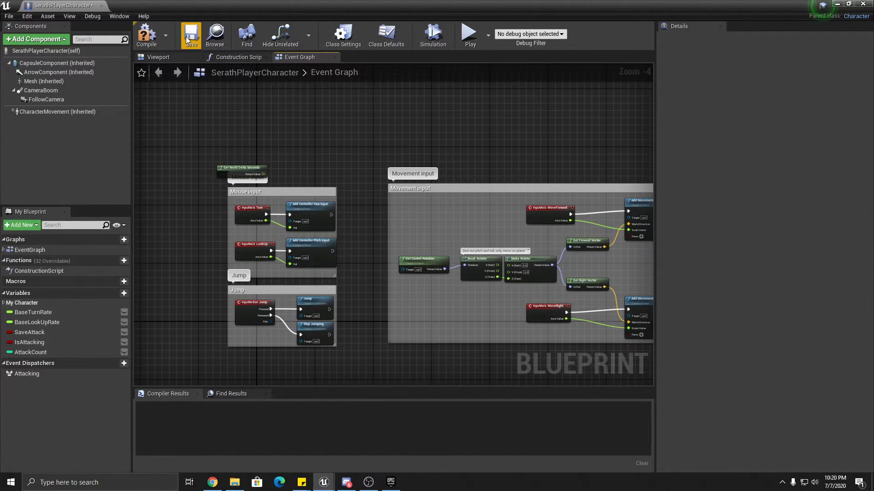
{"action": "left_click_drag", "start_coordinate": [55, 5], "coordinate": [167, 8]}
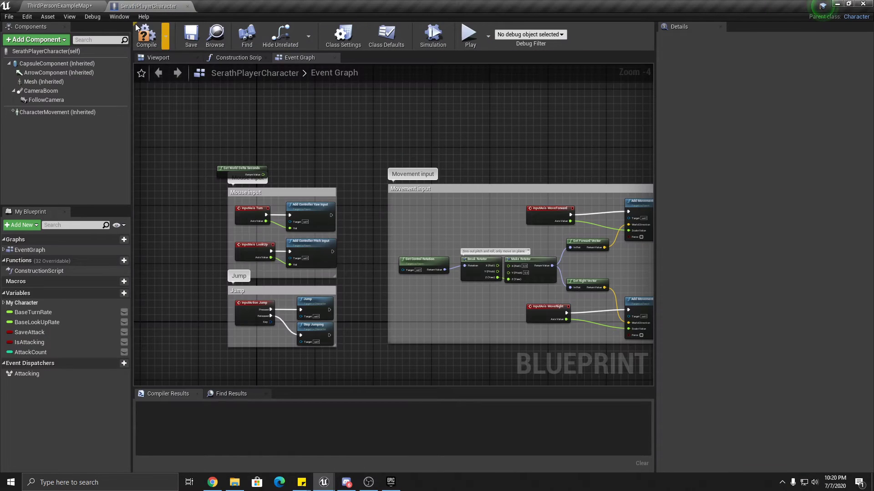
- Return to the ThirdPersonExampleMap level and delete the placed ThirdPersonCharacter
{"action": "left_click", "coordinate": [76, 7]}
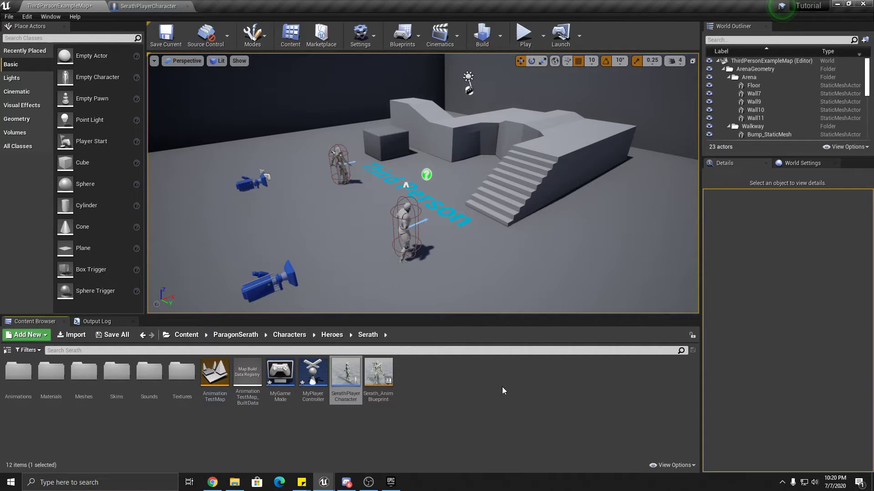
{"action": "left_click", "coordinate": [404, 223]}
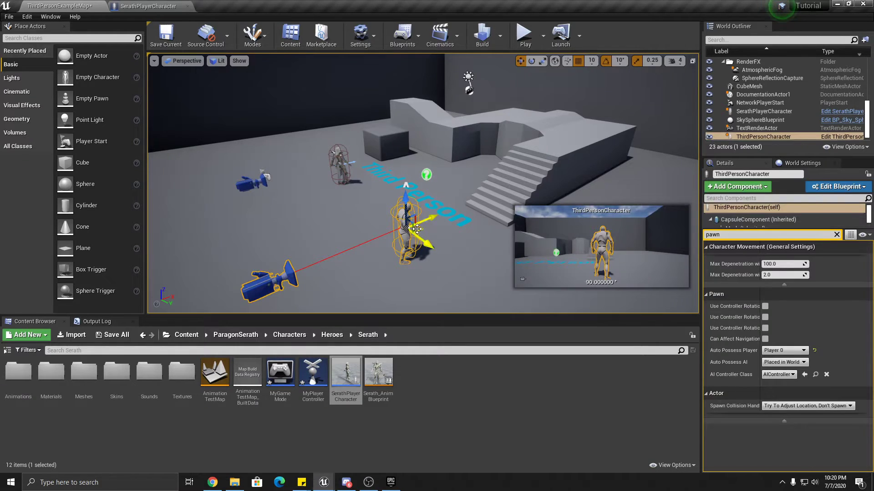
{"action": "key", "text": "Delete"}
- Set Auto Possess Player to Disabled on the placed SerathPlayerCharacter
{"action": "left_click", "coordinate": [337, 161]}
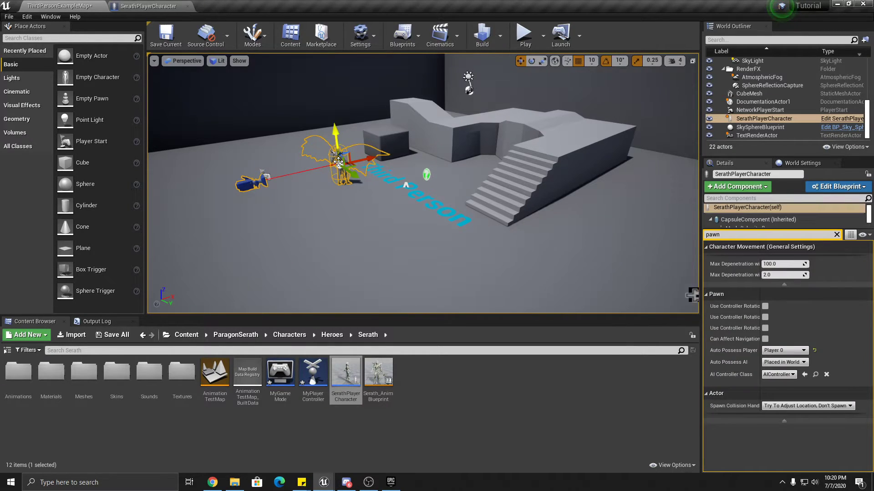
{"action": "left_click", "coordinate": [795, 351]}
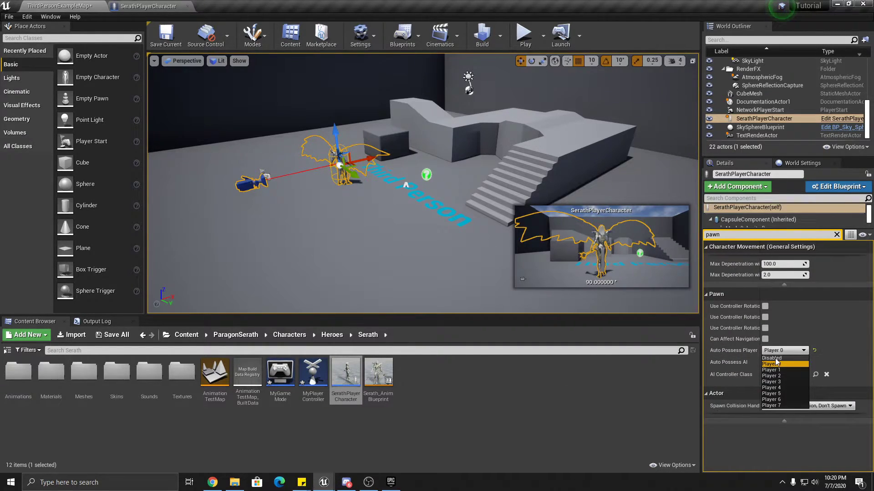
{"action": "left_click", "coordinate": [774, 358]}
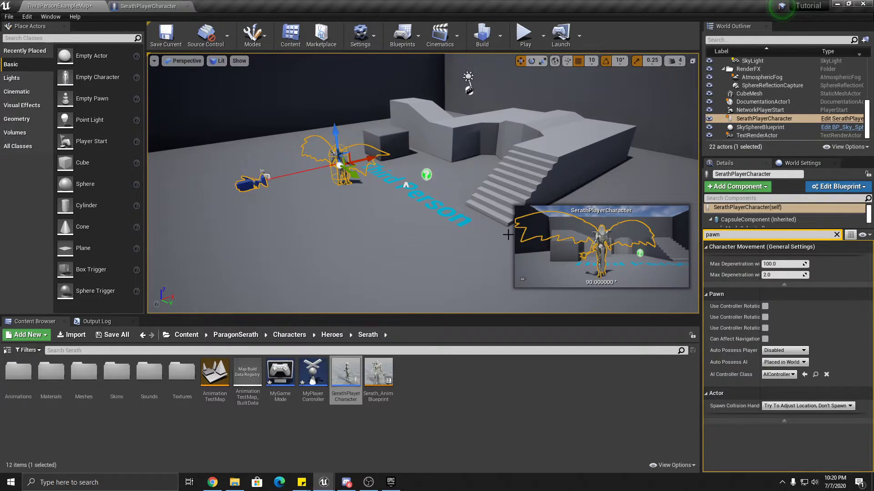
- Collapse the ArenaGeometry, Lighting and RenderFX folders in the World Outliner and clear the "pawn" filter from the object details
{"action": "left_click", "coordinate": [476, 236]}
{"action": "right_click", "coordinate": [391, 211]}
{"action": "left_click", "coordinate": [366, 195]}
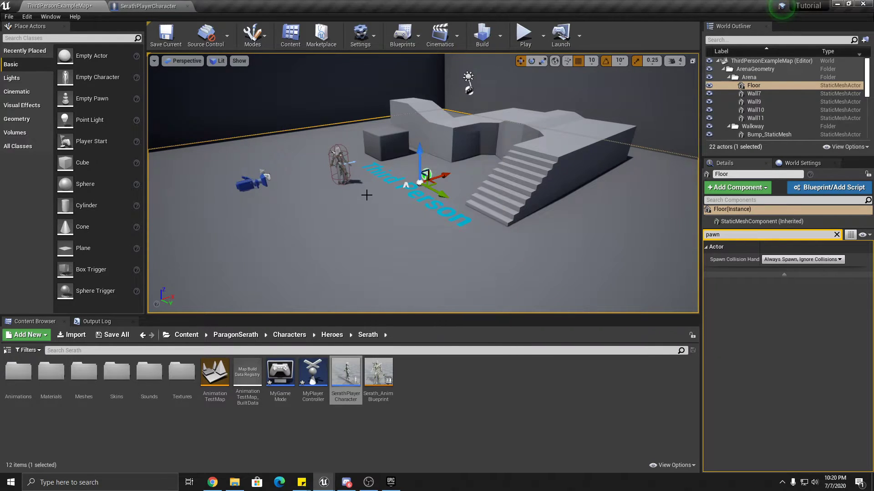
{"action": "mouse_move", "coordinate": [372, 216]}
{"action": "right_mouse_down"}
{"action": "mouse_move", "coordinate": [385, 202]}
{"action": "mouse_move", "coordinate": [368, 204]}
{"action": "right_mouse_up"}
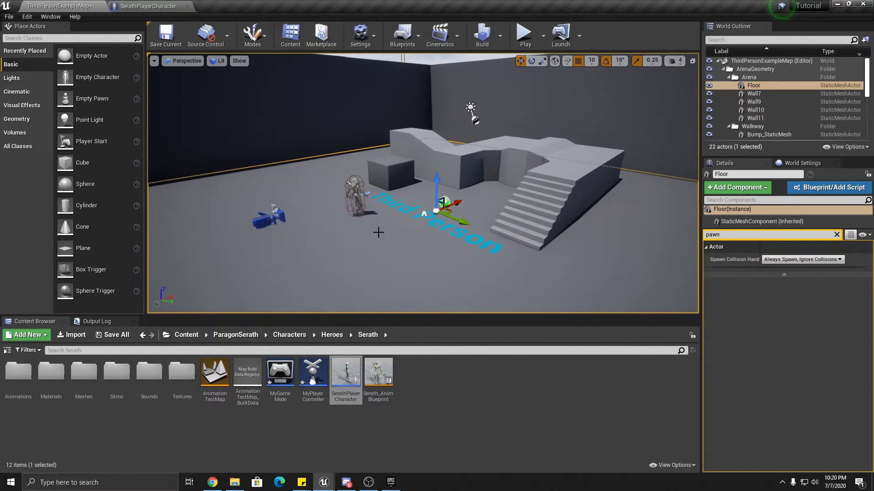
{"action": "left_click", "coordinate": [723, 69]}
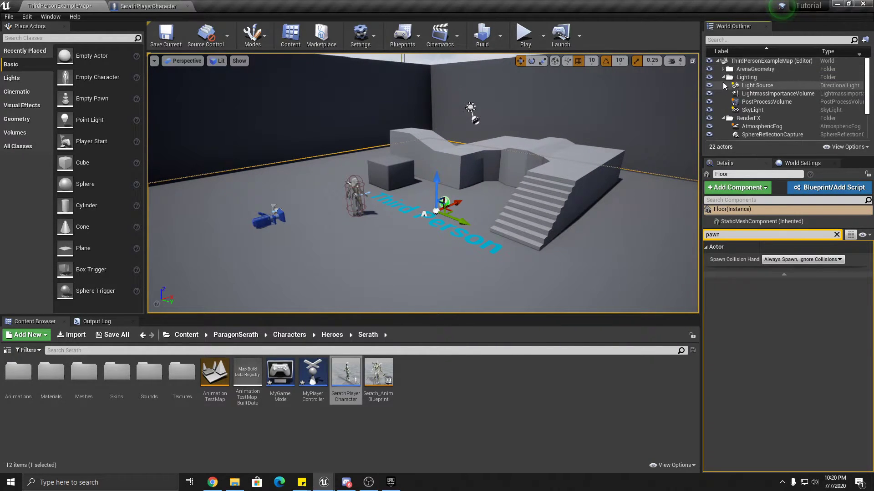
{"action": "left_click", "coordinate": [723, 77]}
{"action": "left_click", "coordinate": [723, 85]}
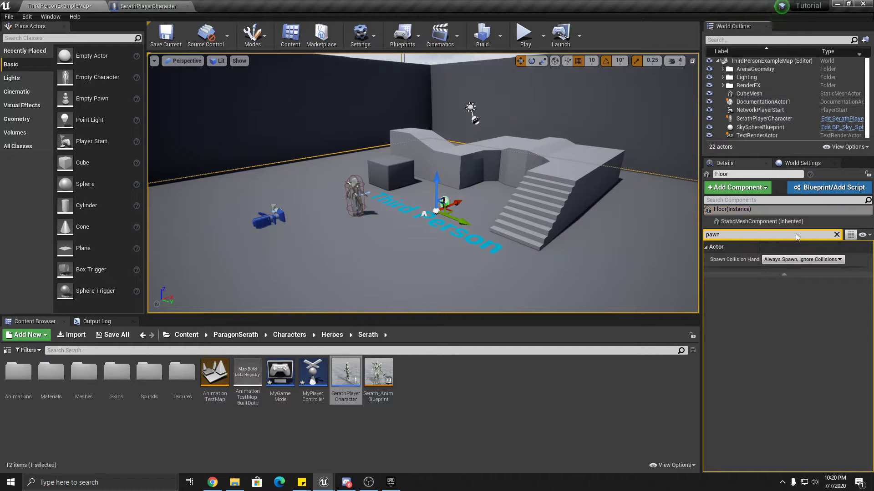
{"action": "left_click", "coordinate": [835, 235]}
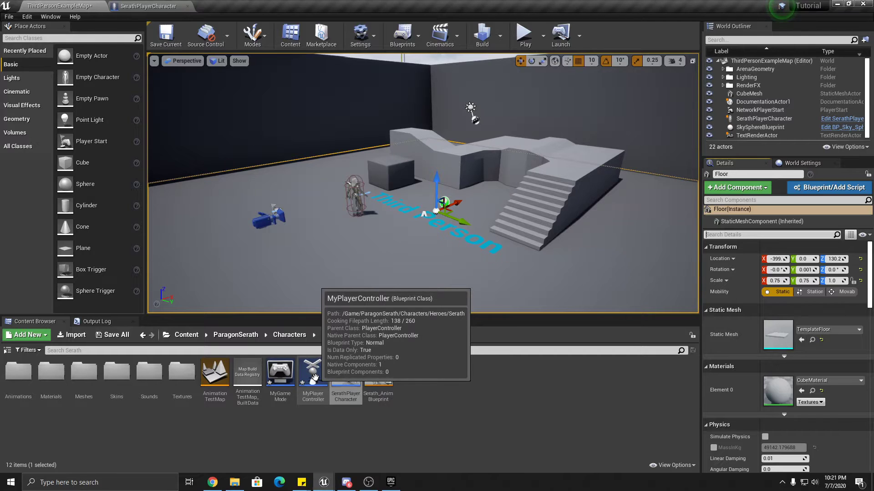
- In MyGameMode, set Player Controller Class to MyPlayerController and Default Pawn Class to SerathPlayerCharacter, and compile and save the Blueprint
{"action": "double_click", "coordinate": [281, 374]}
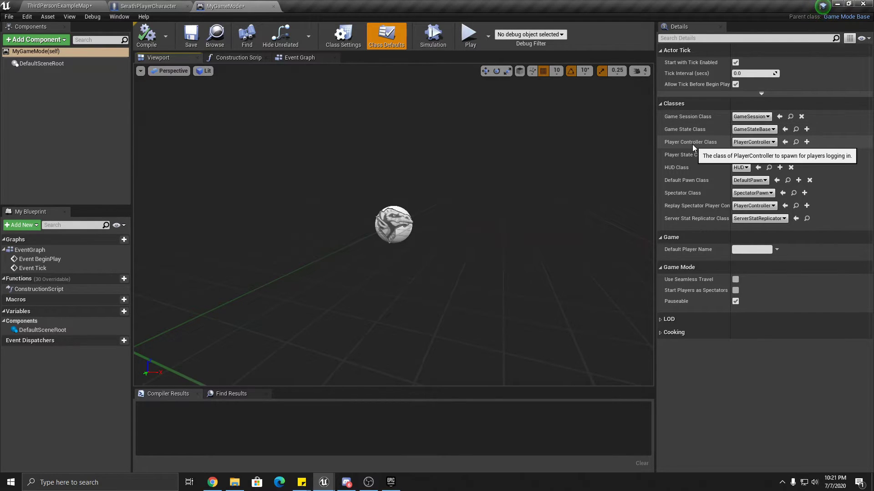
{"action": "left_click", "coordinate": [773, 142]}
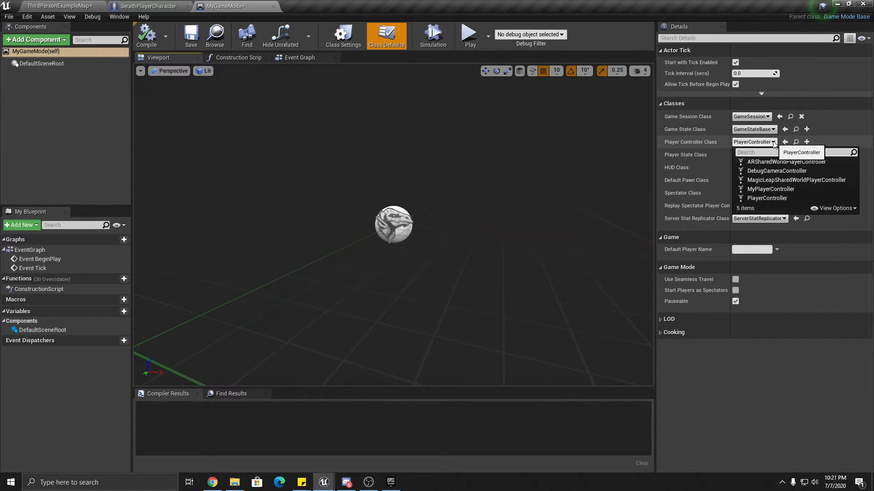
{"action": "left_click", "coordinate": [778, 191]}
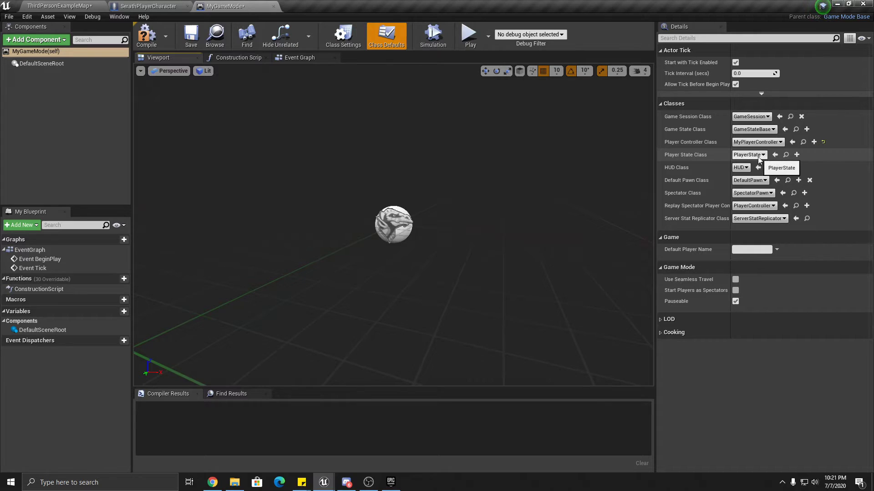
{"action": "left_click", "coordinate": [750, 181]}
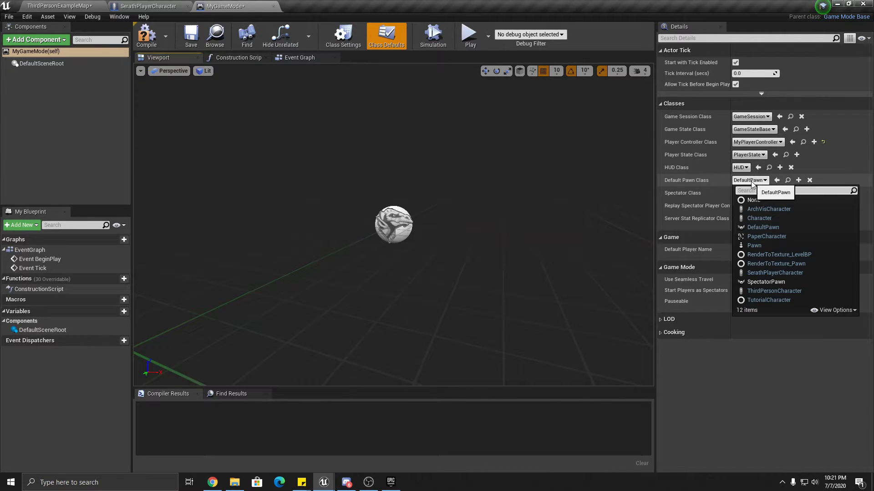
{"action": "left_click", "coordinate": [769, 273]}
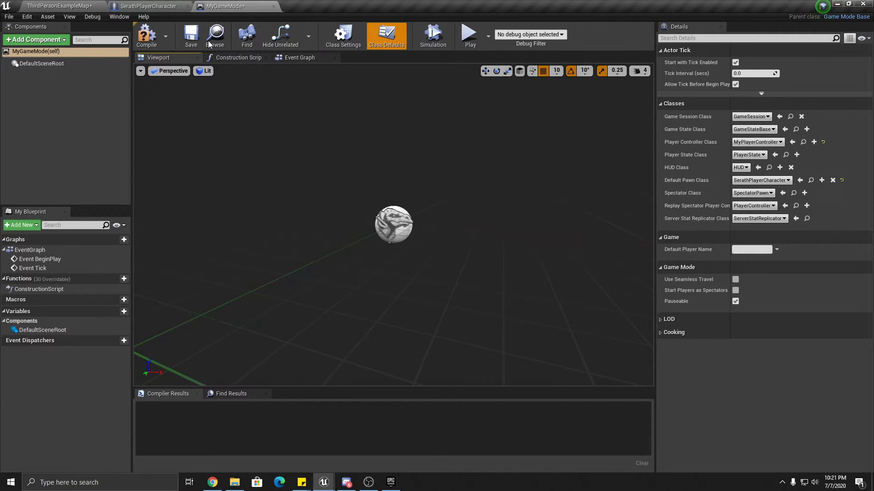
{"action": "left_click", "coordinate": [153, 29]}
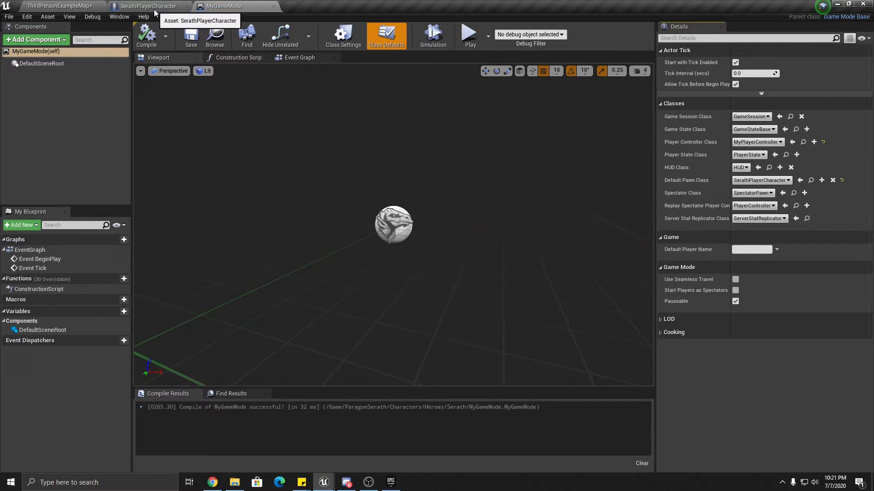
- Return to the level and delete the placed SerathPlayerCharacter and the NetworkPlayerStart
{"action": "left_click", "coordinate": [148, 5]}
{"action": "left_click", "coordinate": [59, 6]}
{"action": "left_click", "coordinate": [348, 202]}
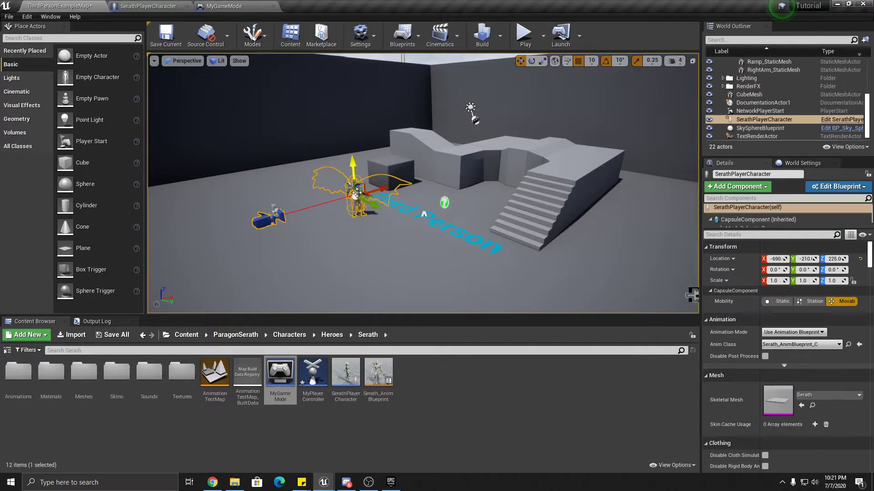
{"action": "key", "text": "Delete"}
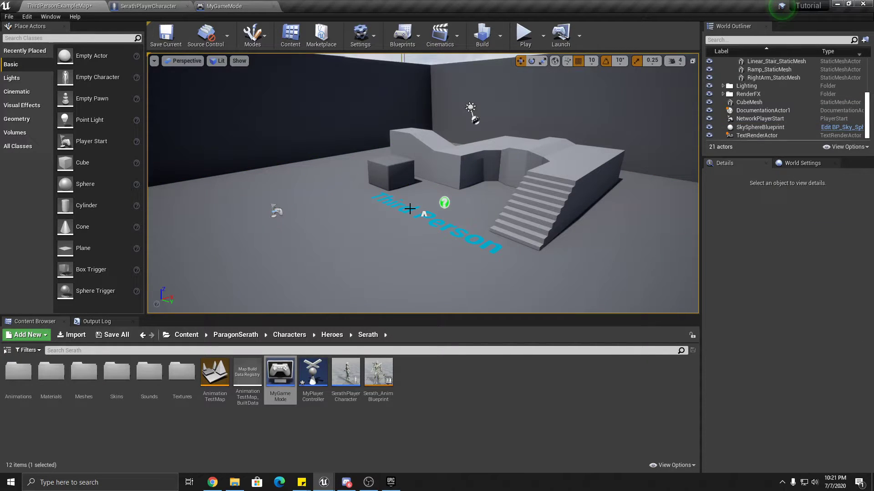
{"action": "left_click", "coordinate": [281, 211]}
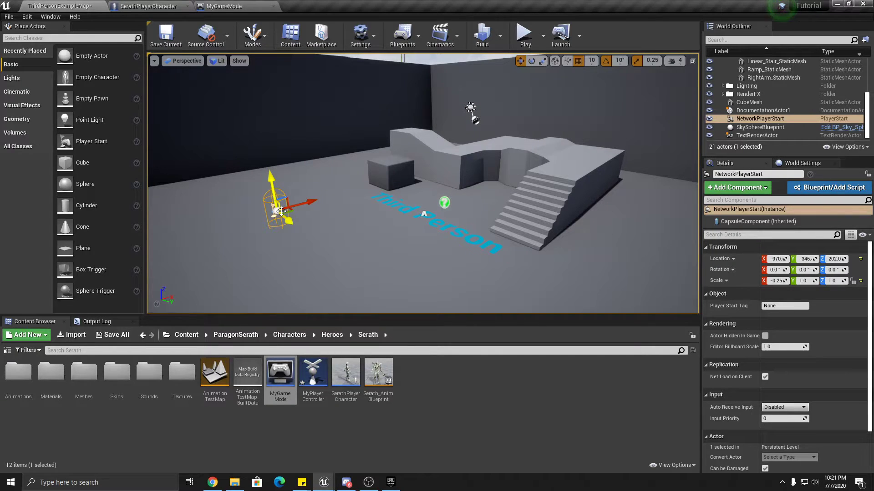
{"action": "key", "text": "Delete"}
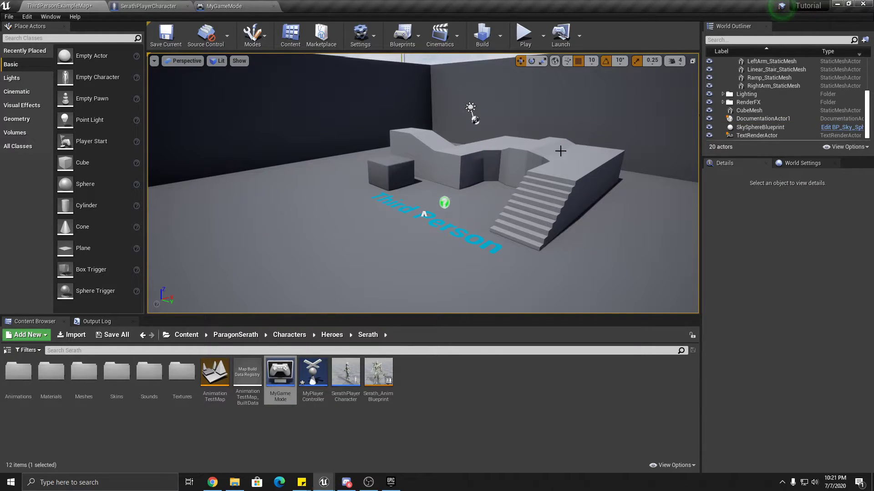
- Collapse the ArenaGeometry folder in the World Outliner and set the level's GameMode Override to MyGameMode in World Settings
{"action": "scroll", "coordinate": [801, 111], "scroll_direction": "up", "scroll_amount": 10}
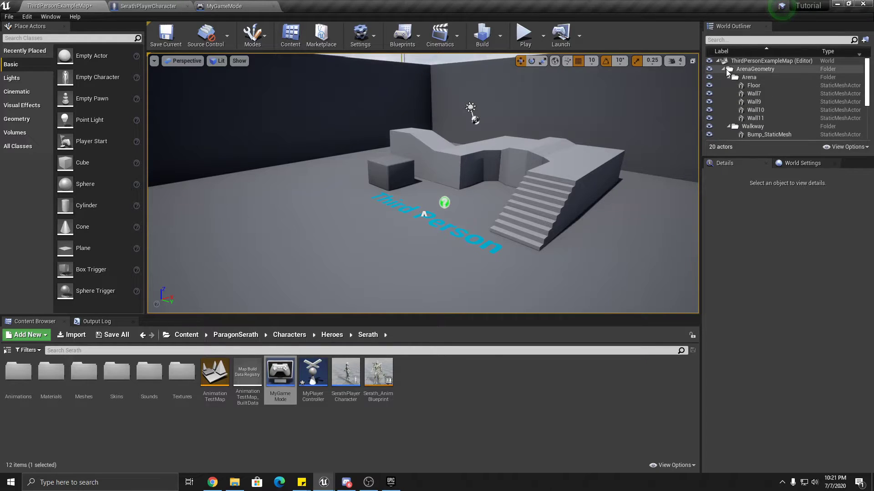
{"action": "left_click", "coordinate": [724, 69]}
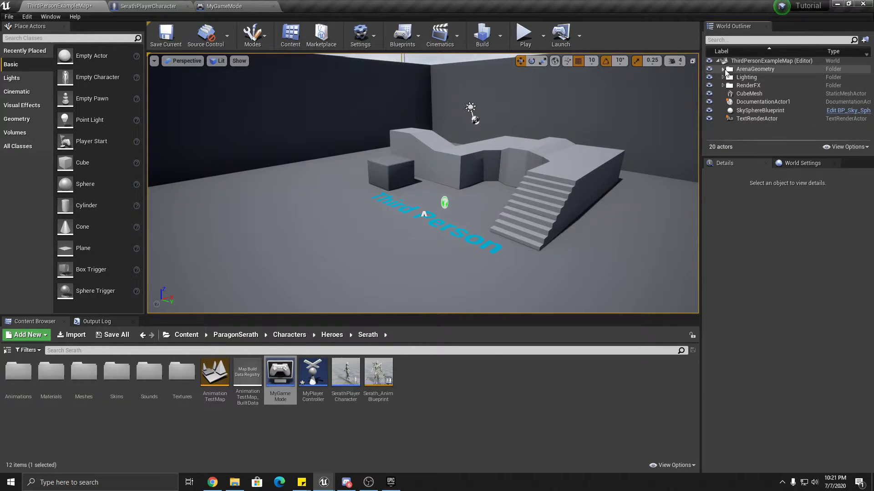
{"action": "left_click", "coordinate": [315, 376]}
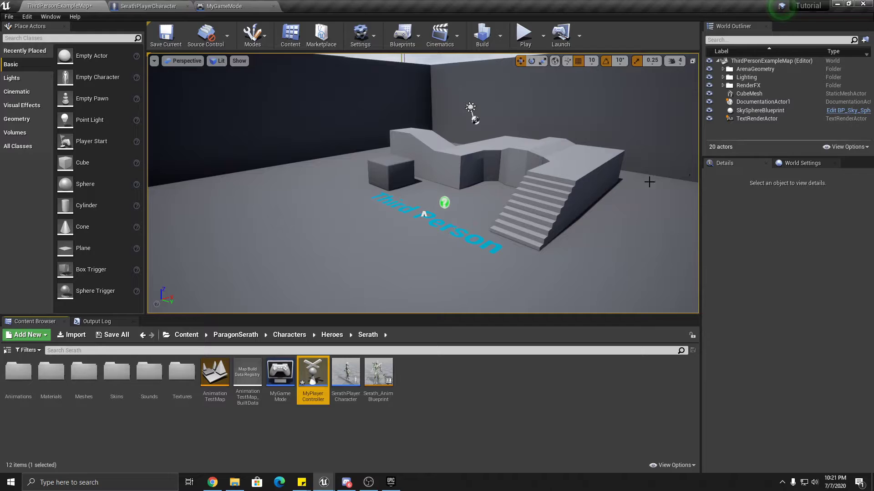
{"action": "left_click", "coordinate": [795, 165]}
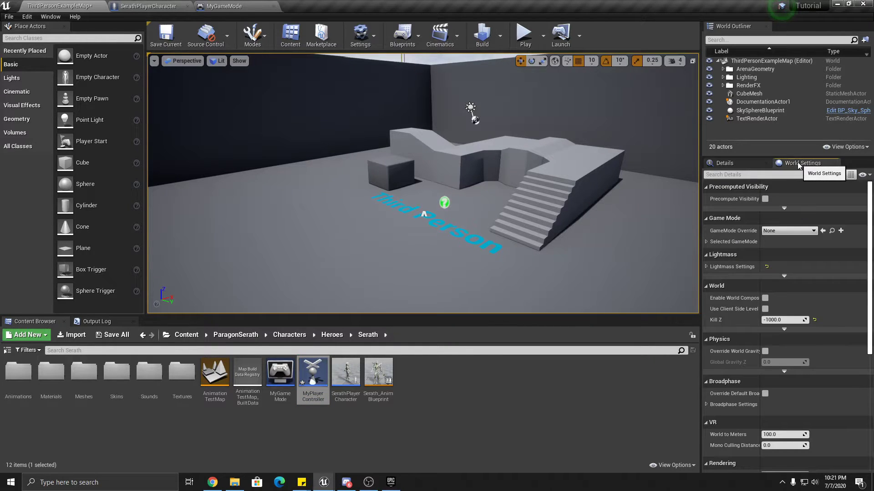
{"action": "left_click", "coordinate": [785, 231]}
{"action": "left_click", "coordinate": [790, 317]}
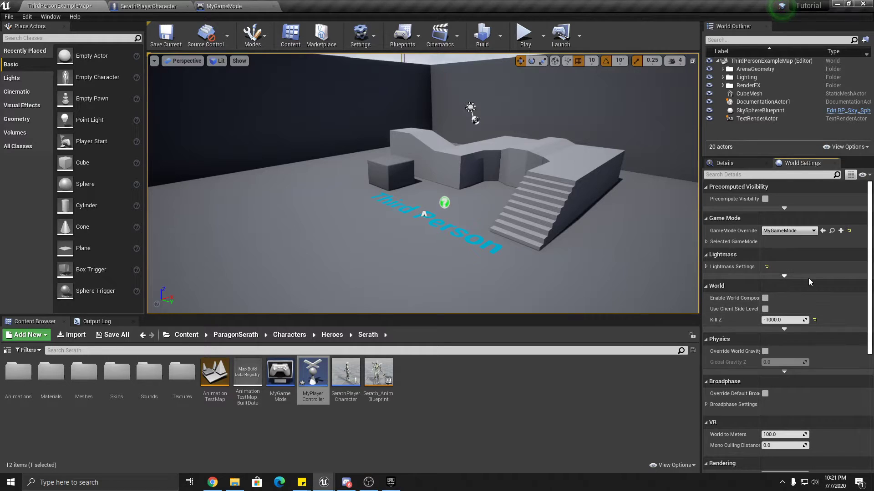
- Expand the Selected GameMode classes, widen the property name column and save the level
{"action": "left_click", "coordinate": [706, 242]}
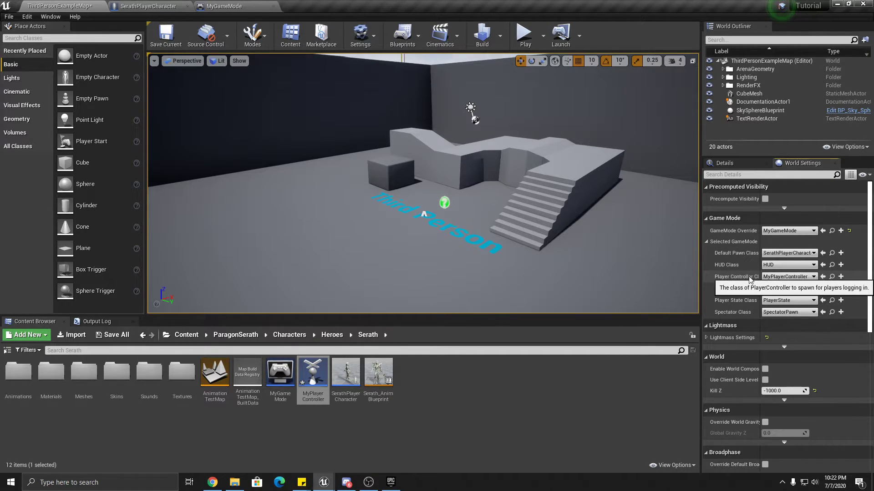
{"action": "left_click_drag", "start_coordinate": [759, 223], "coordinate": [771, 222]}
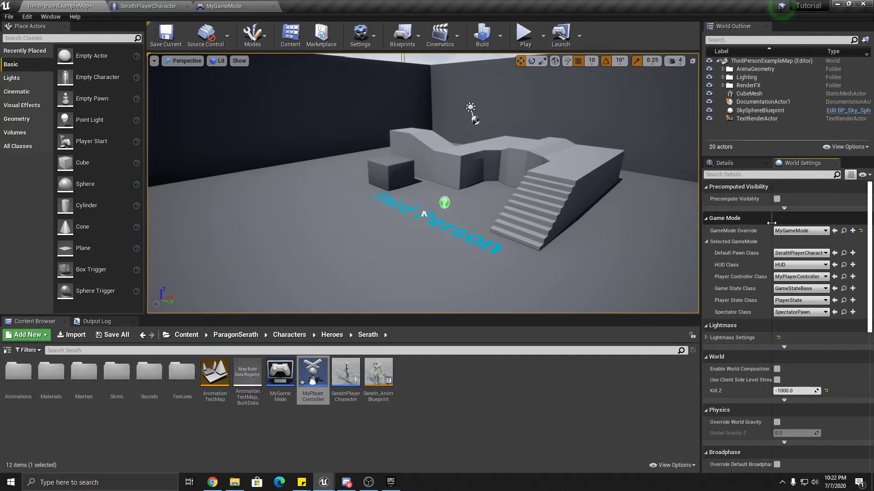
{"action": "left_click", "coordinate": [166, 34]}
- Place a Player Start on the arena floor beside the Third Person text
{"action": "right_click_drag", "start_coordinate": [296, 134], "coordinate": [325, 155]}
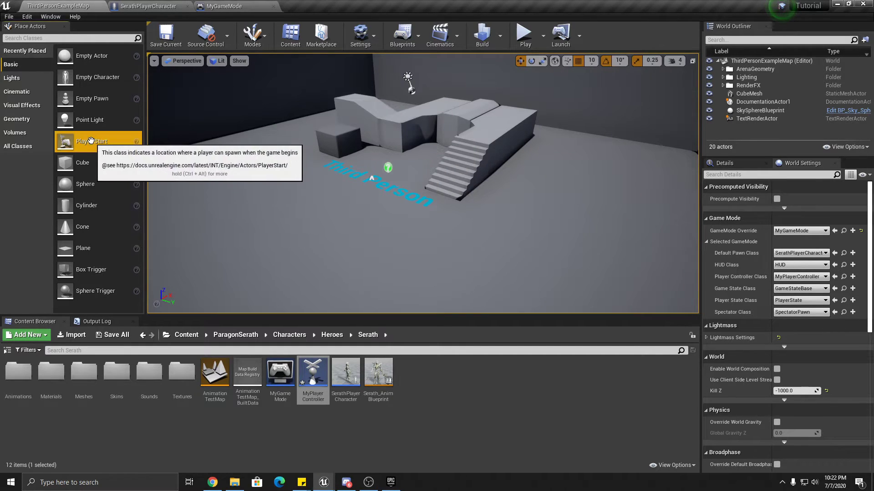
{"action": "left_click_drag", "start_coordinate": [91, 141], "coordinate": [303, 185]}
{"action": "left_click", "coordinate": [391, 201]}
{"action": "right_click_drag", "start_coordinate": [391, 201], "coordinate": [376, 205]}
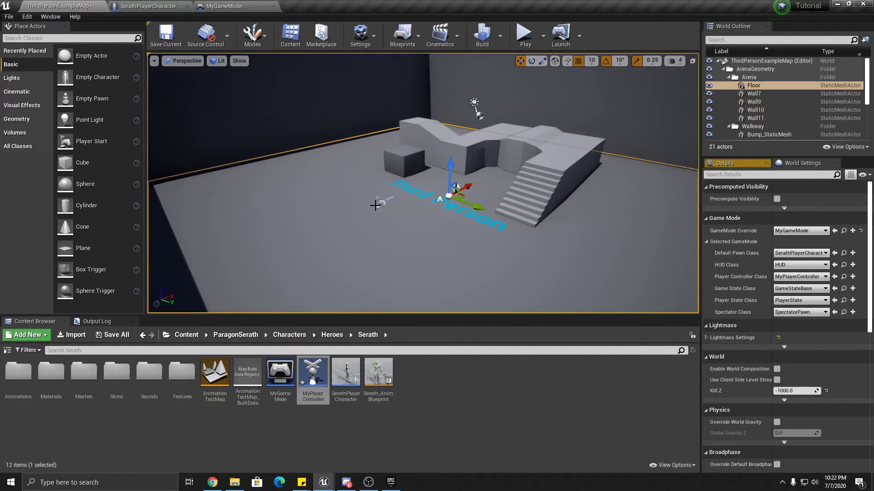
- Play the level, run the Serath character up the stairs to test spawning and movement, and stop the session
{"action": "left_click", "coordinate": [530, 35]}
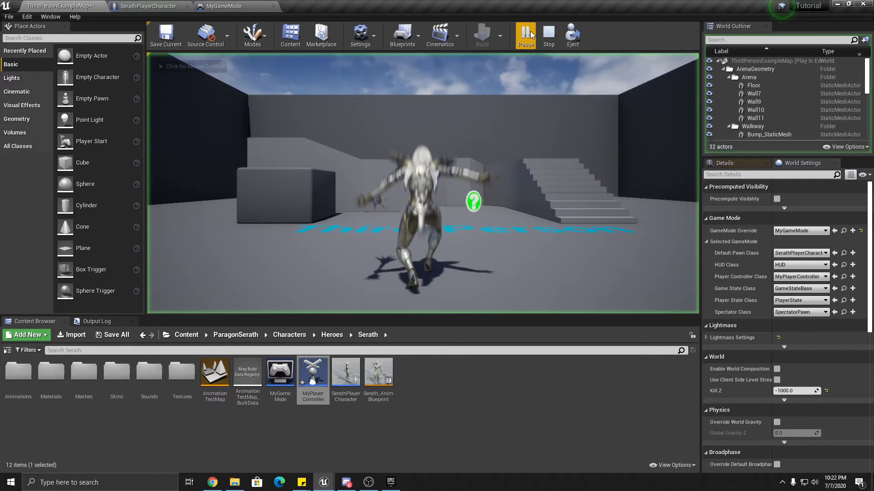
{"action": "left_click", "coordinate": [471, 153]}
{"action": "key", "text": "w"}
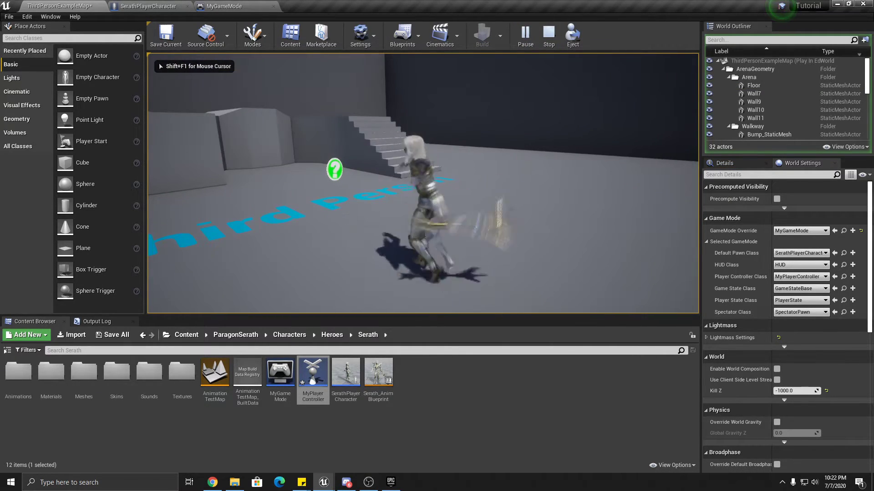
{"action": "key", "text": "w"}
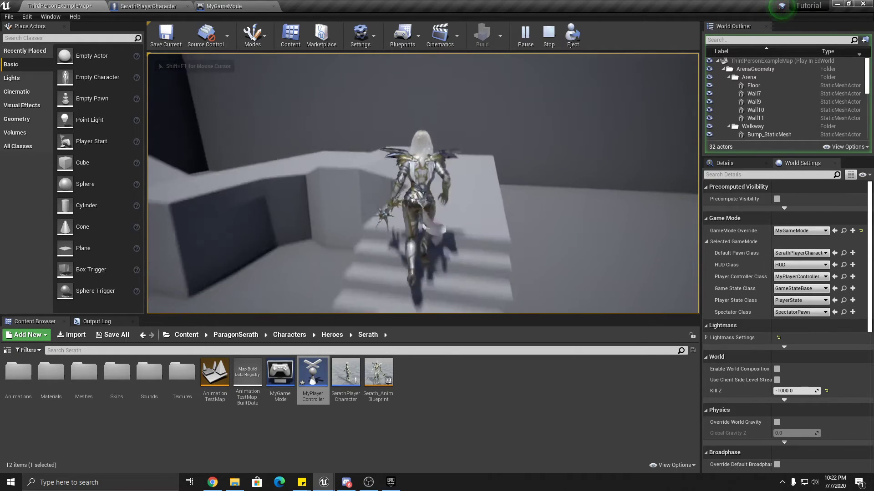
{"action": "key", "text": "Escape"}
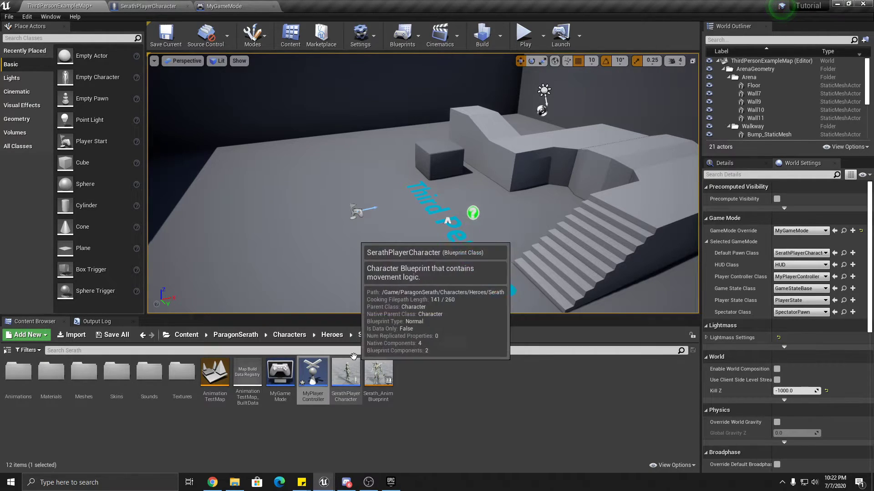
- Open the MyPlayerController Blueprint and show its Event Graph
{"action": "double_click", "coordinate": [316, 373]}
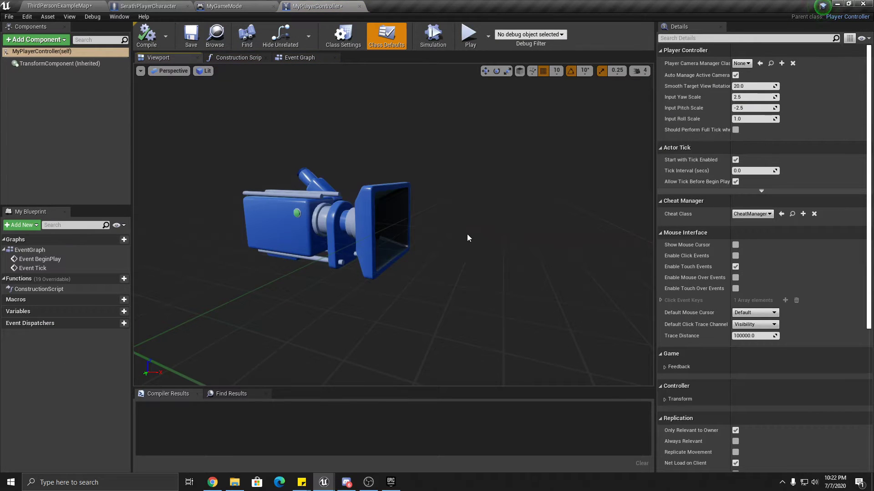
{"action": "left_click_drag", "start_coordinate": [470, 219], "coordinate": [486, 236]}
{"action": "left_click", "coordinate": [238, 57]}
{"action": "left_click", "coordinate": [302, 57]}
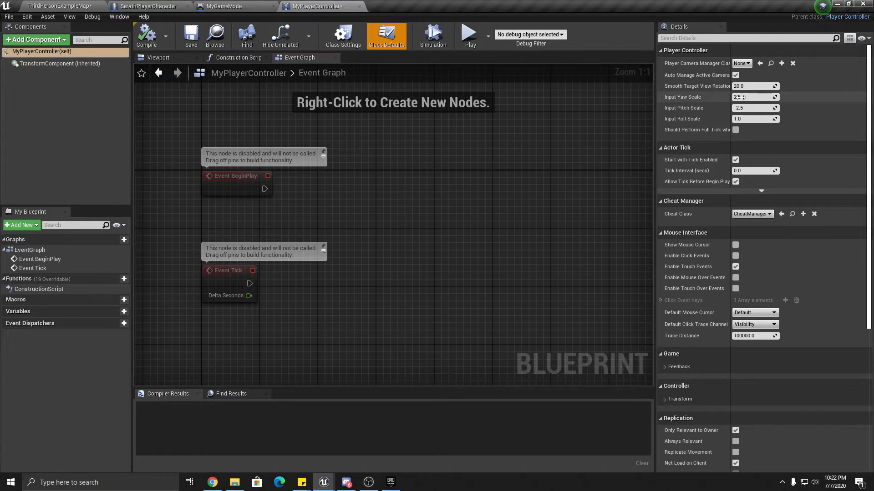
- Set MyPlayerController's Input Pitch Scale to 2.5 and save the Blueprint
{"action": "left_click", "coordinate": [753, 109]}
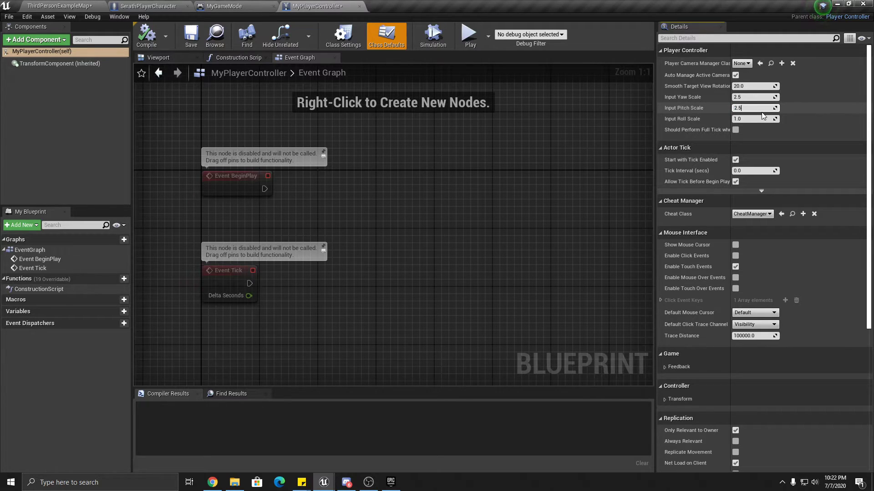
{"action": "key", "text": "Return"}
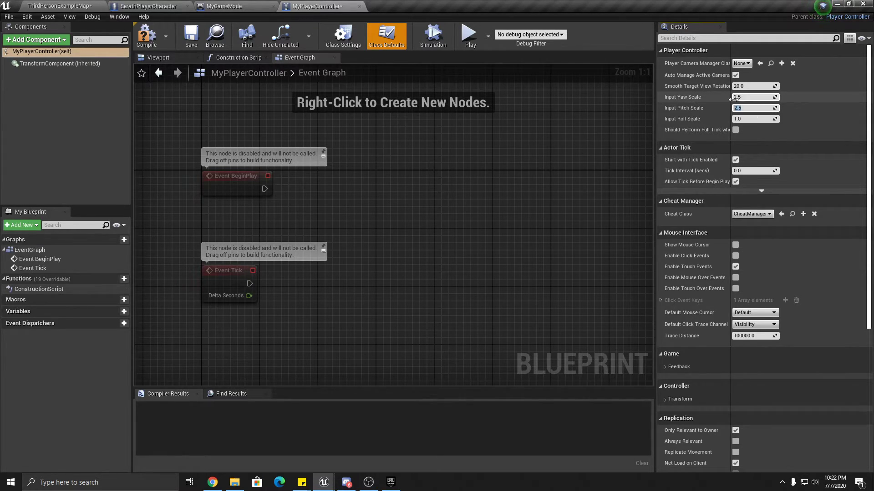
{"action": "left_click", "coordinate": [748, 107]}
{"action": "key", "text": "Tab"}
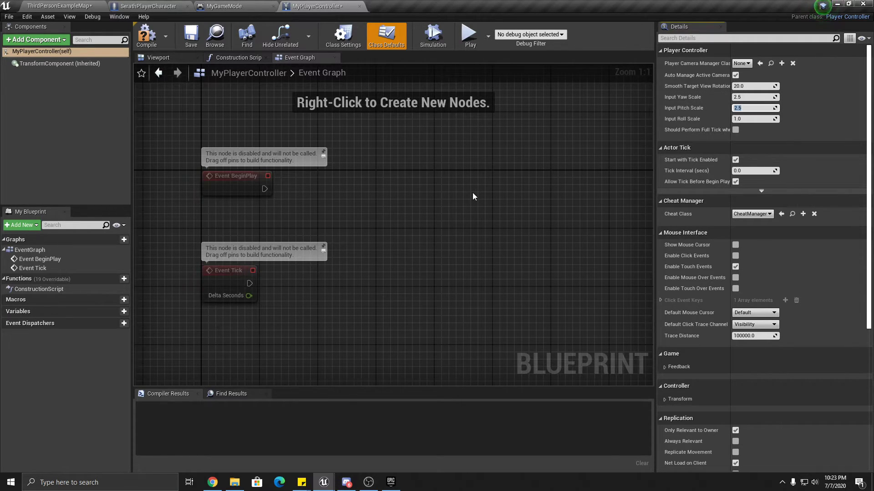
{"action": "left_click", "coordinate": [539, 177]}
{"action": "key", "text": "ctrl+s"}
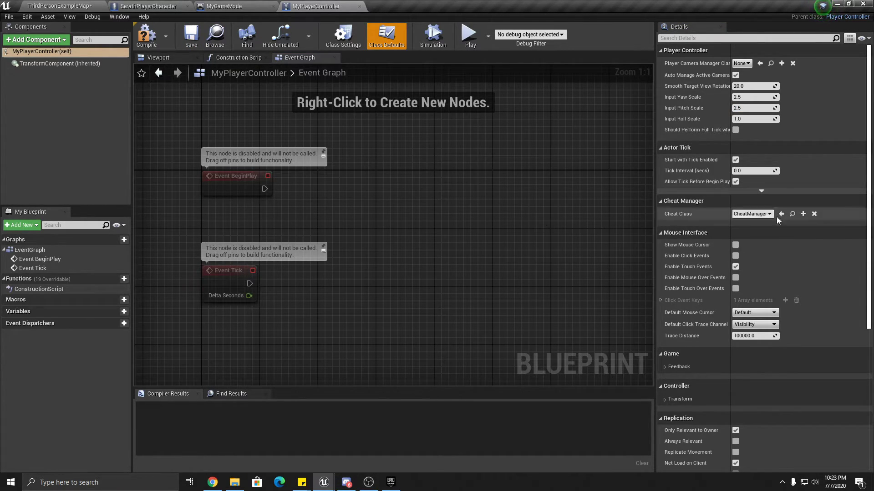
- Enable Show Mouse Cursor, Click Events and Mouse Over Events, disable Touch Events, and compile and save MyPlayerController
{"action": "left_click", "coordinate": [735, 255]}
{"action": "left_click", "coordinate": [735, 267]}
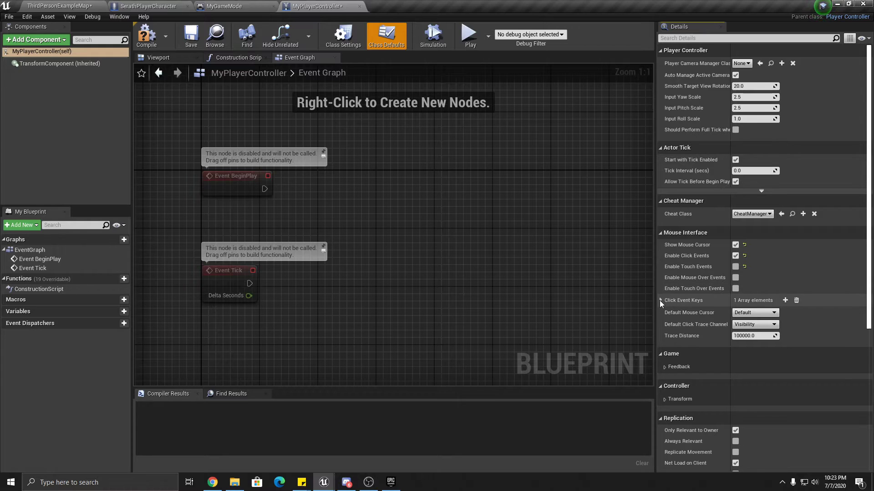
{"action": "left_click", "coordinate": [735, 278]}
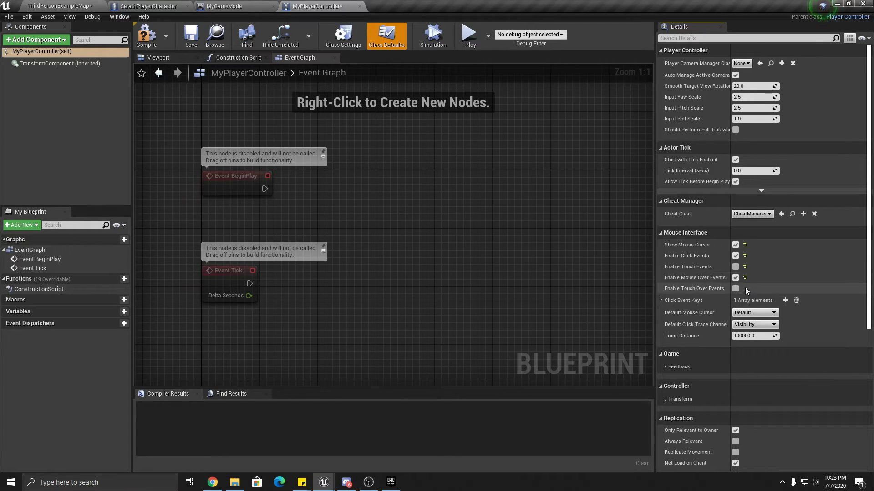
{"action": "left_click", "coordinate": [660, 299]}
{"action": "left_click", "coordinate": [660, 299]}
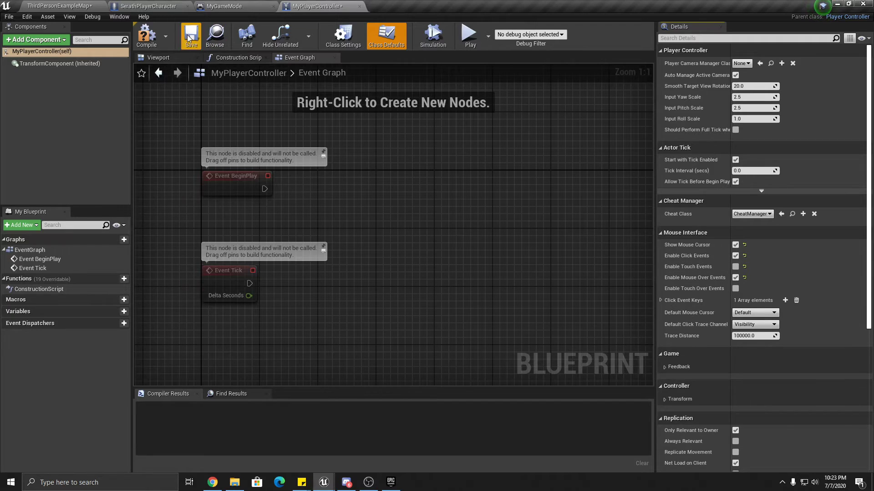
{"action": "left_click", "coordinate": [146, 38]}
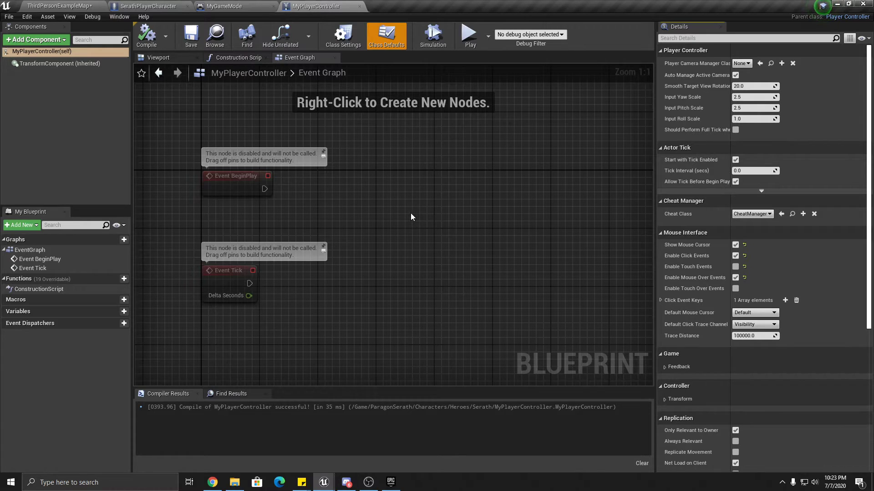
- Switch to the SerathPlayerCharacter Blueprint and examine its class defaults, from the Pawn rotation options down to the Input settings
{"action": "left_click", "coordinate": [149, 8]}
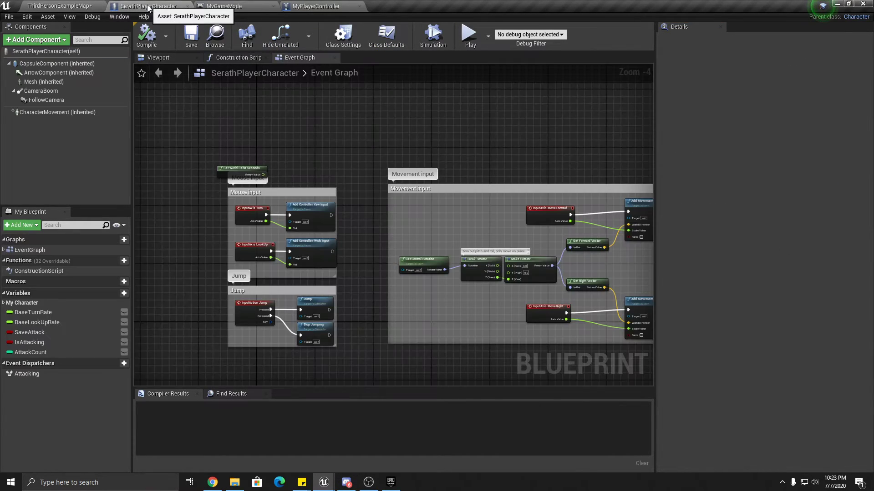
{"action": "left_click", "coordinate": [61, 6]}
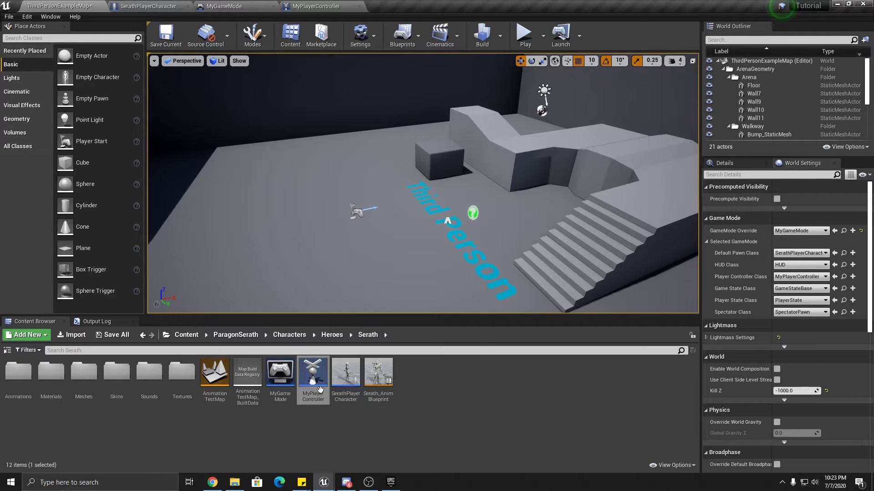
{"action": "left_click", "coordinate": [148, 6]}
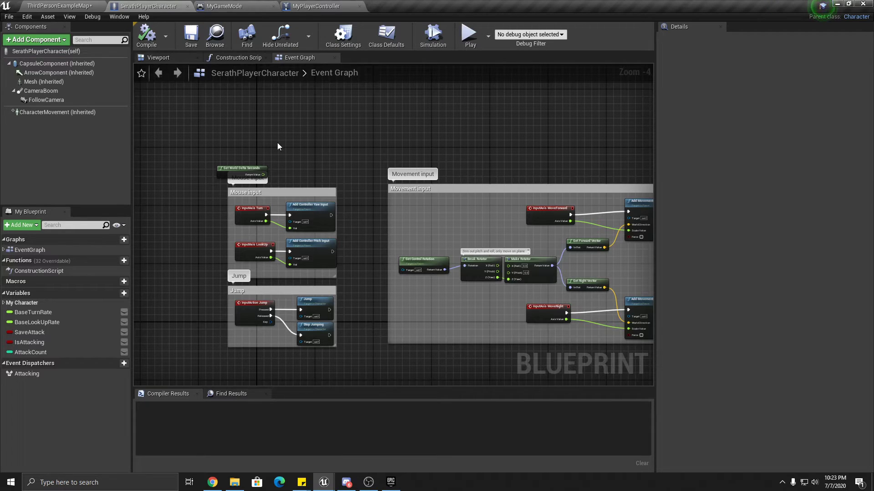
{"action": "left_click", "coordinate": [163, 58]}
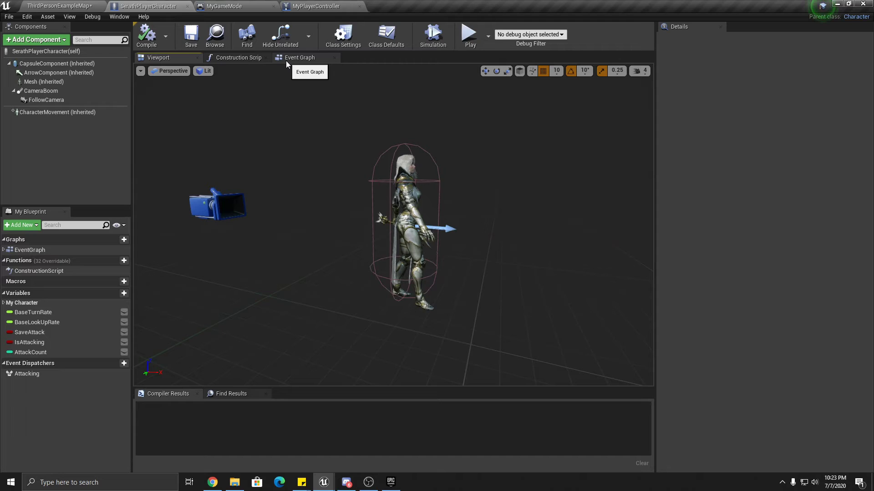
{"action": "left_click", "coordinate": [299, 58]}
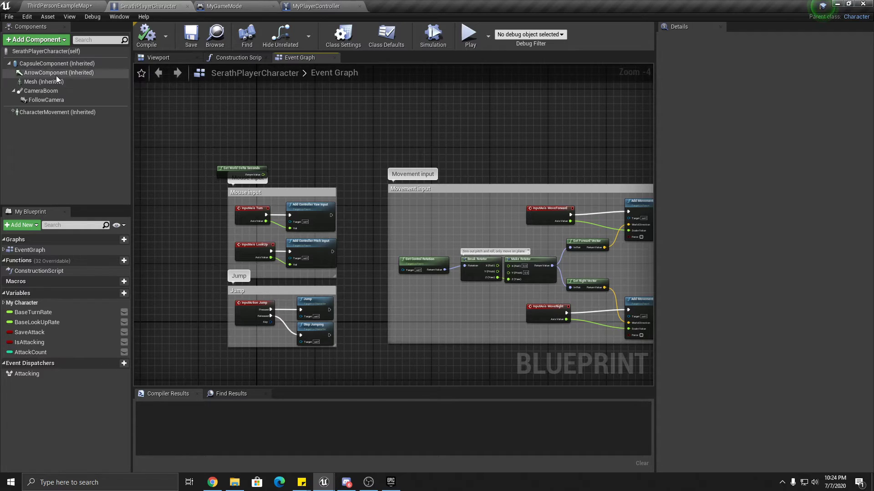
{"action": "left_click", "coordinate": [53, 51]}
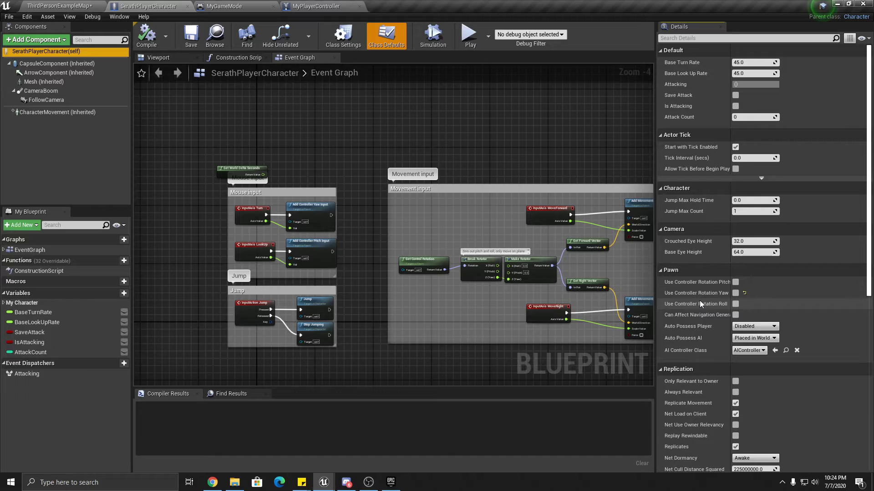
{"action": "scroll", "coordinate": [702, 301], "scroll_direction": "down", "scroll_amount": 10}
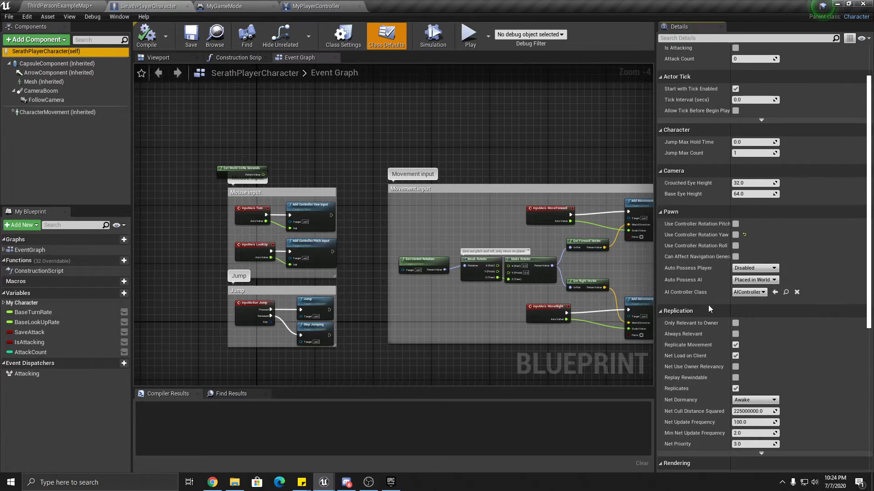
{"action": "scroll", "coordinate": [710, 306], "scroll_direction": "down", "scroll_amount": 2}
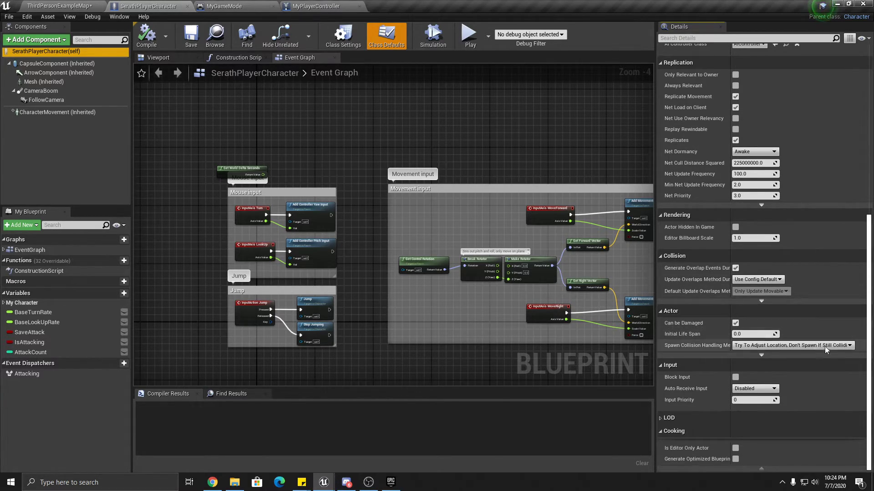
{"action": "left_click_drag", "start_coordinate": [871, 341], "coordinate": [870, 143]}
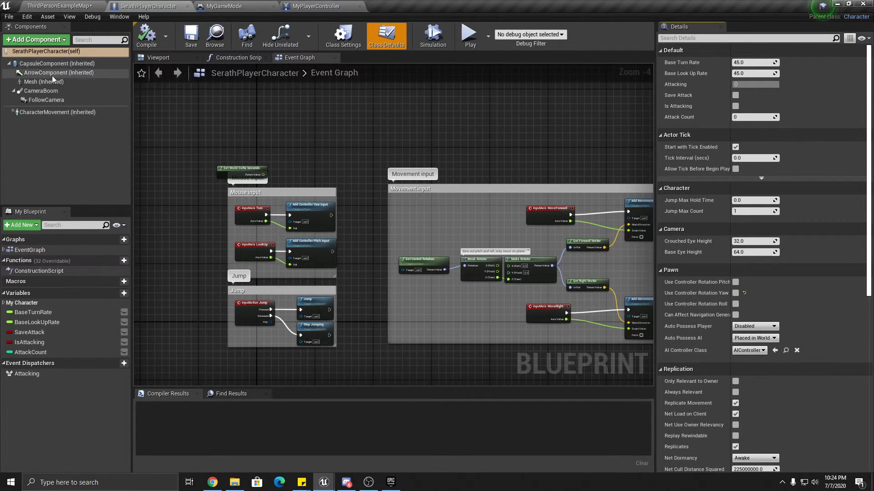
- Examine the CharacterMovement component's settings, from Walking and Jumping / Falling down to Use Controller Desired Rotation and Orient Rotation to Movement
{"action": "left_click", "coordinate": [48, 113]}
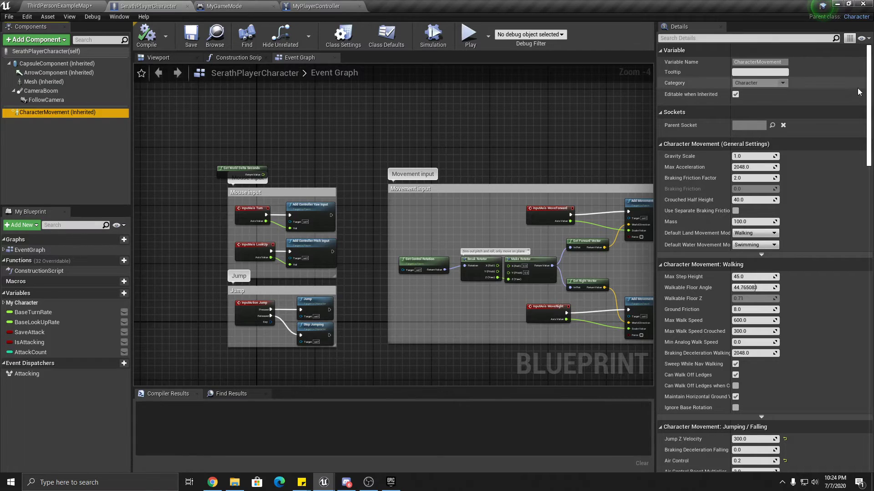
{"action": "scroll", "coordinate": [869, 81], "scroll_direction": "down", "scroll_amount": 6}
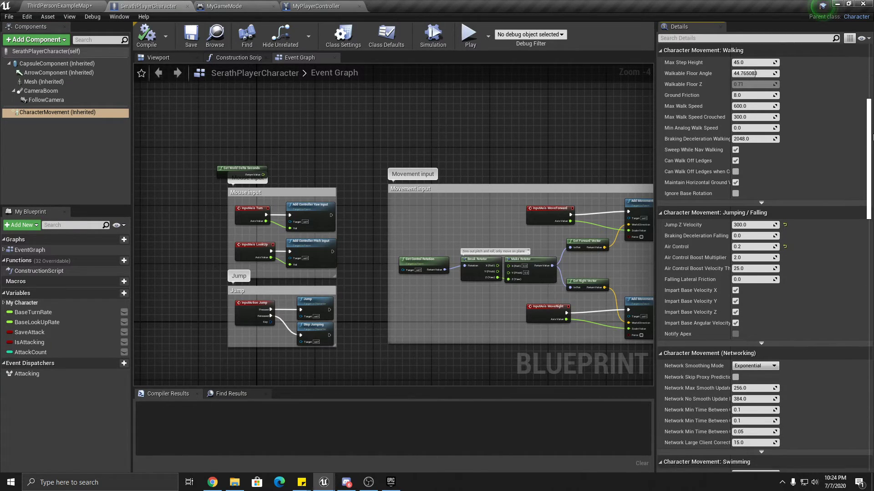
{"action": "scroll", "coordinate": [736, 465], "scroll_direction": "down", "scroll_amount": 8}
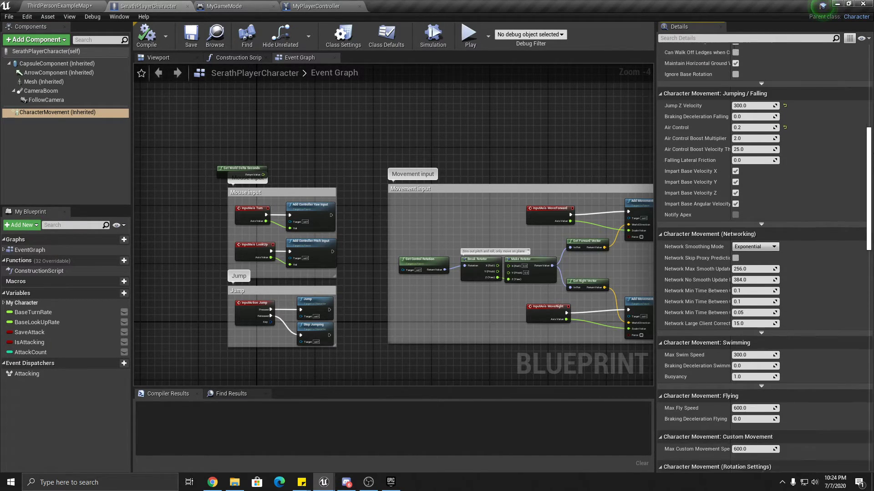
{"action": "scroll", "coordinate": [735, 465], "scroll_direction": "down", "scroll_amount": 3}
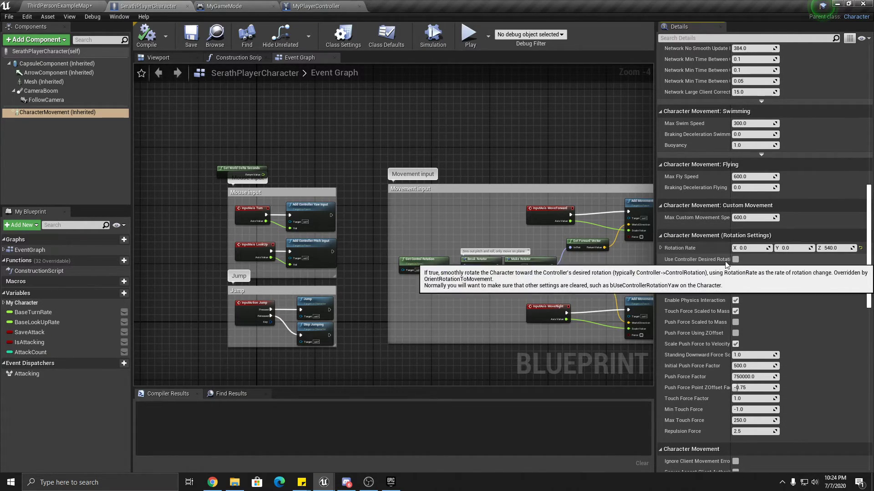
{"action": "mouse_move", "coordinate": [697, 272]}
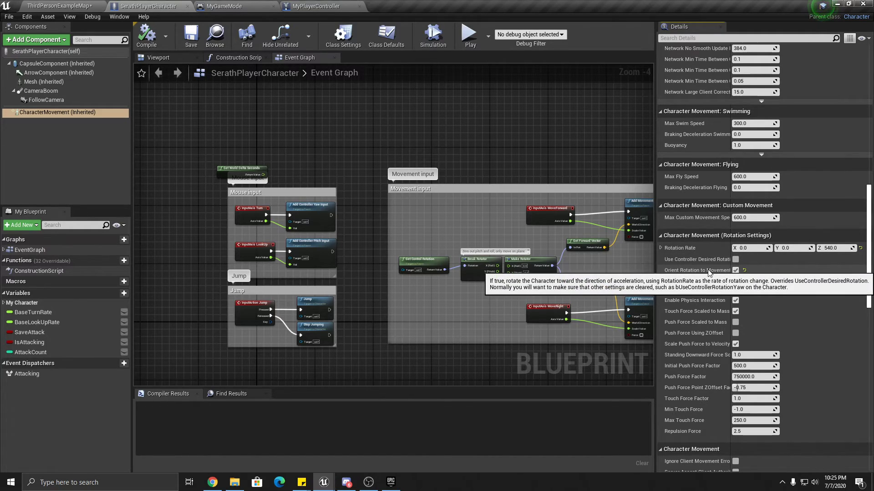
{"action": "scroll", "coordinate": [687, 253], "scroll_direction": "down", "scroll_amount": 2}
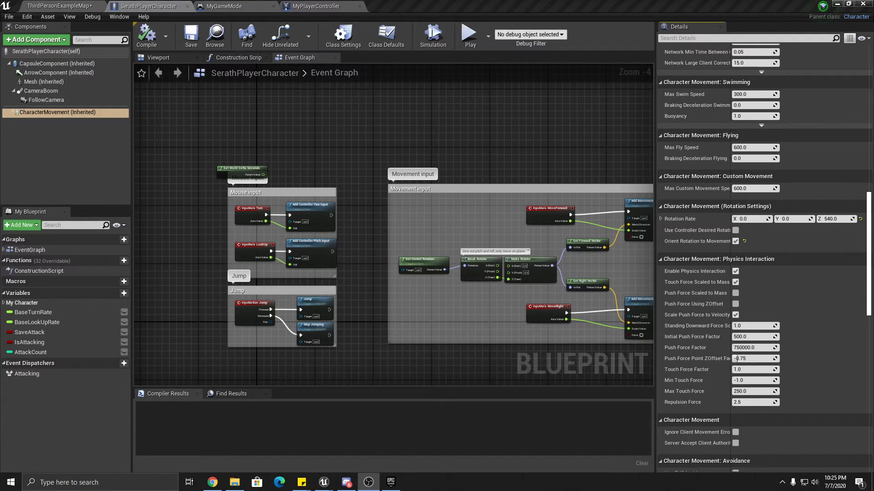
{"action": "scroll", "coordinate": [764, 255], "scroll_direction": "up", "scroll_amount": 2}
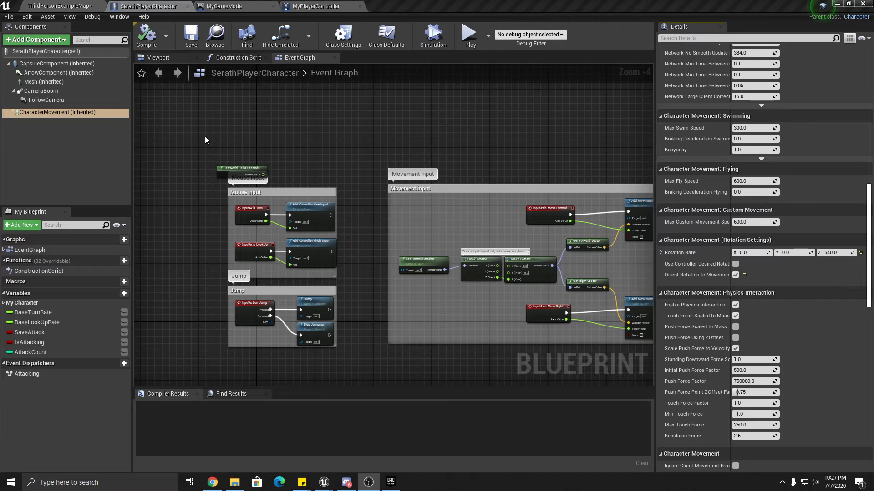
{"action": "right_click_drag", "start_coordinate": [190, 189], "coordinate": [206, 168]}
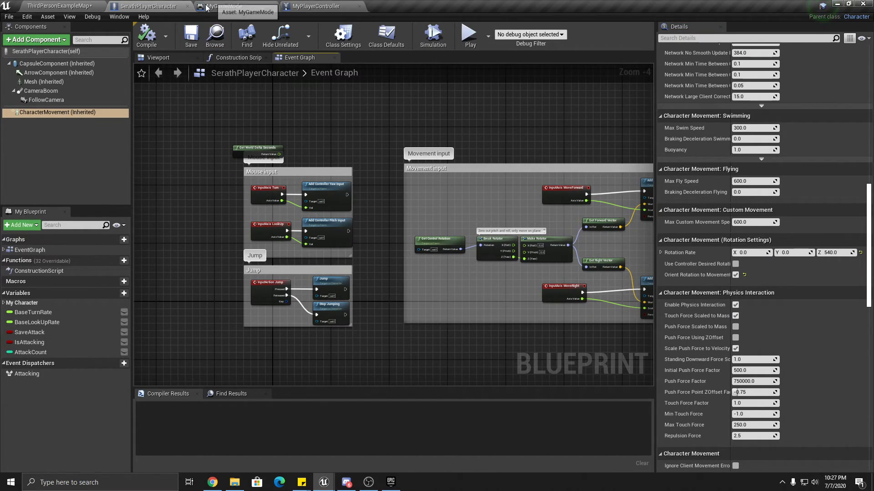
- Switch to the MyPlayerController Blueprint and add a Float variable named MaxCamBoomLen
{"action": "left_click", "coordinate": [320, 6]}
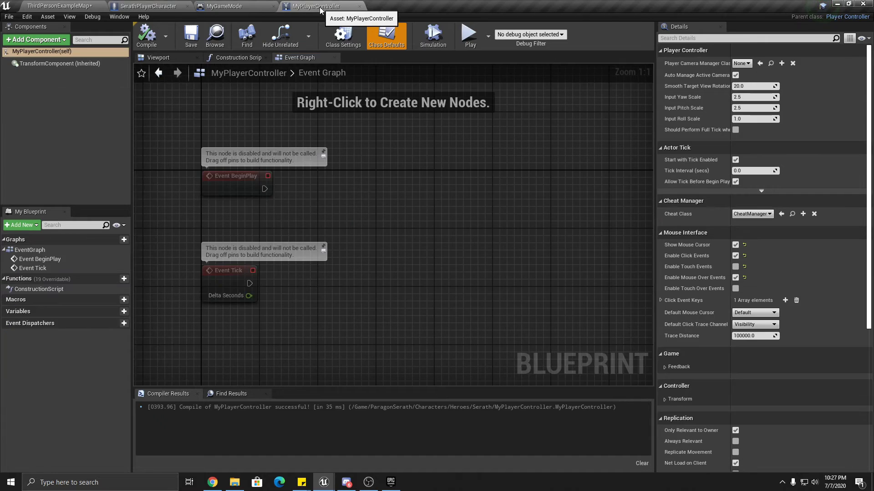
{"action": "left_click", "coordinate": [113, 313]}
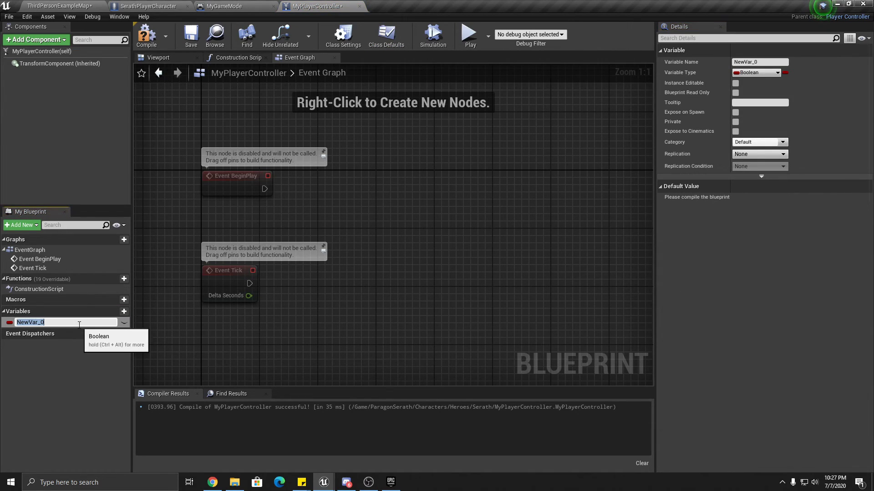
{"action": "type", "text": "MaxCamBoomLen"}
{"action": "key", "text": "Return"}
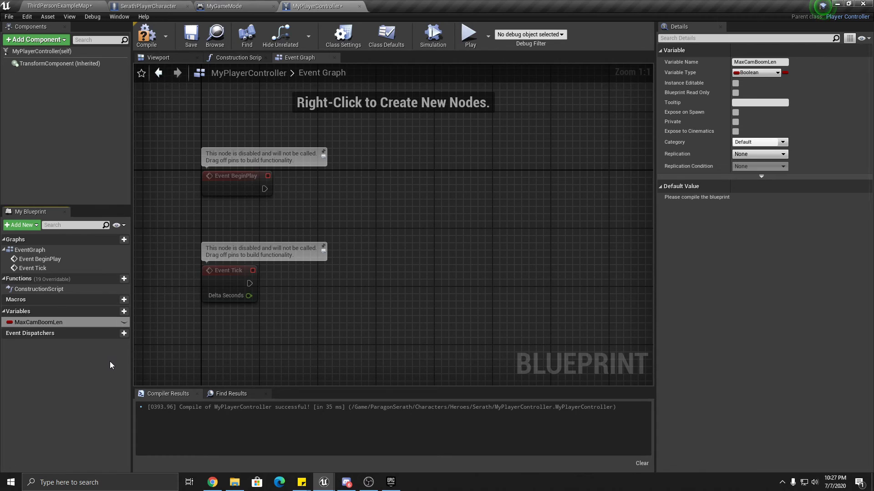
{"action": "left_click", "coordinate": [764, 73]}
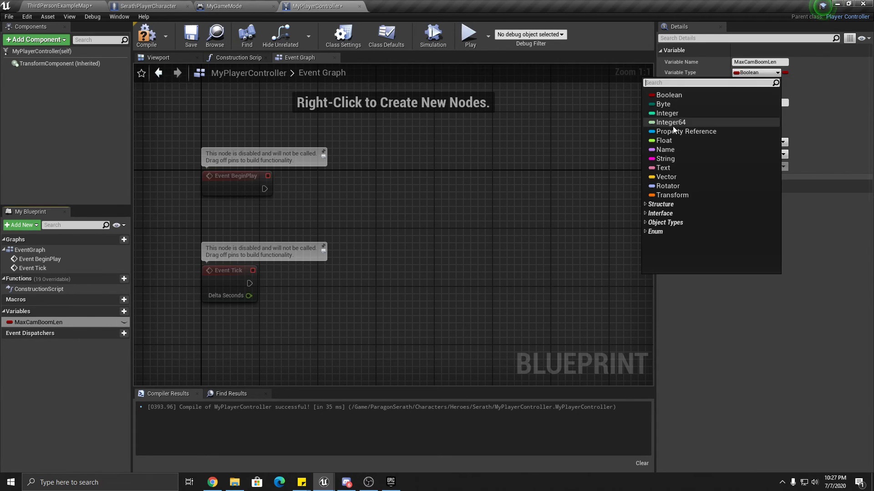
{"action": "left_click", "coordinate": [670, 140]}
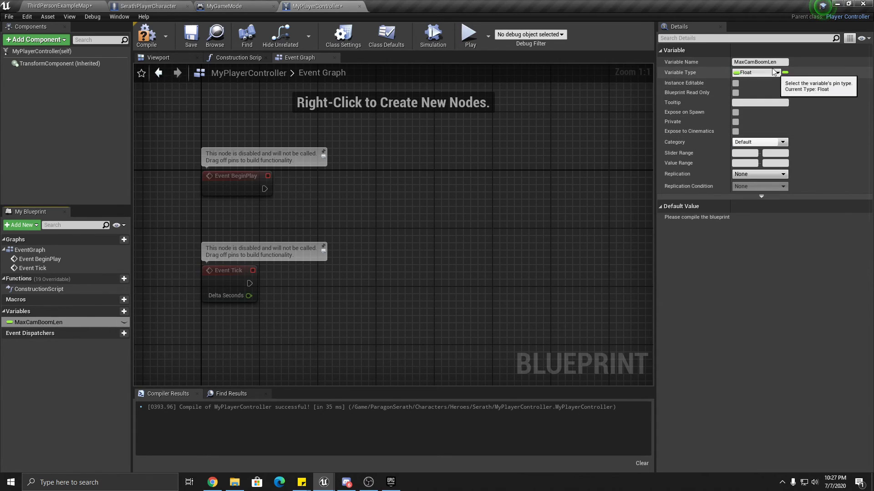
- Add two more Float variables to MyPlayerController, named MinCamBoomLen and ZoomSensitivity
{"action": "left_click", "coordinate": [114, 311]}
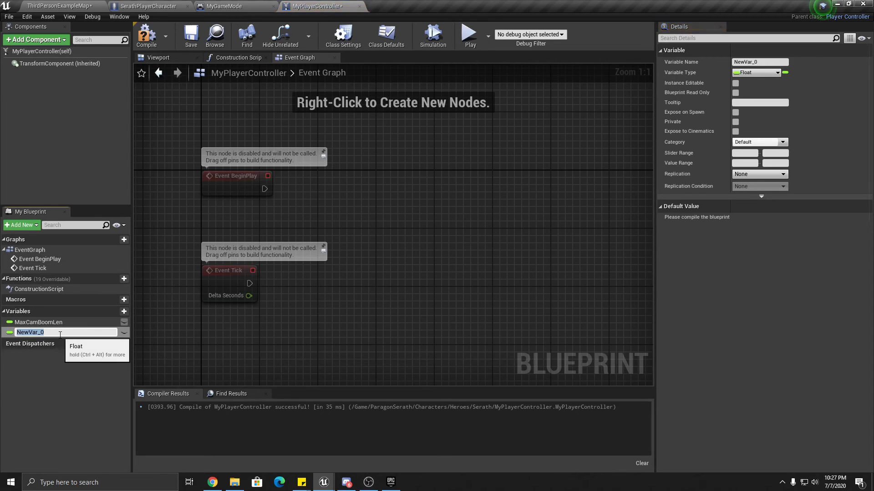
{"action": "type", "text": "MinCamBoomLen"}
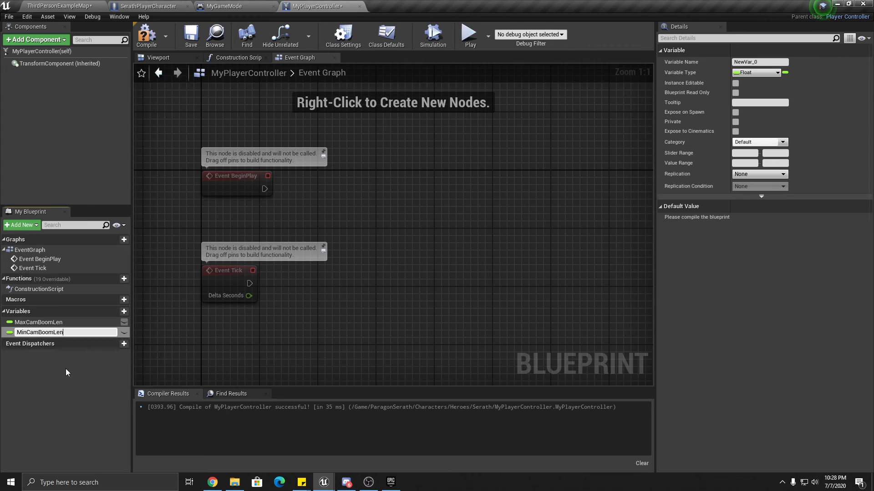
{"action": "key", "text": "Return"}
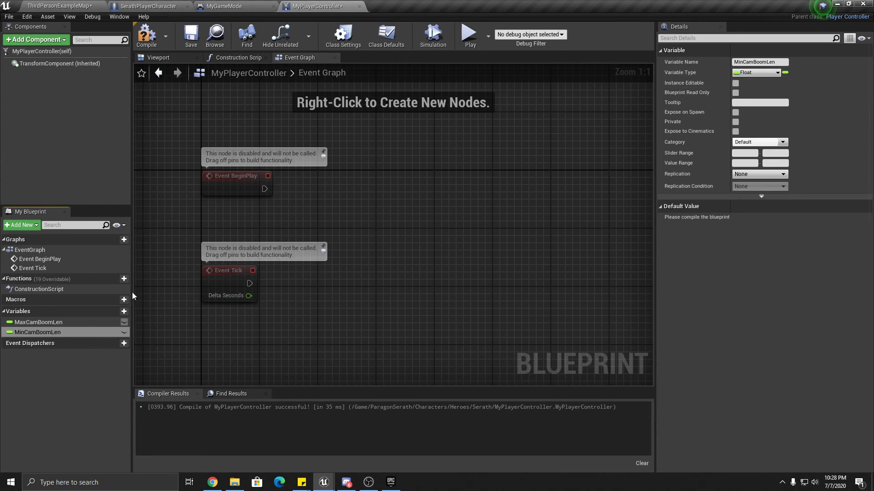
{"action": "left_click", "coordinate": [119, 317]}
{"action": "type", "text": "ZoomSen"}
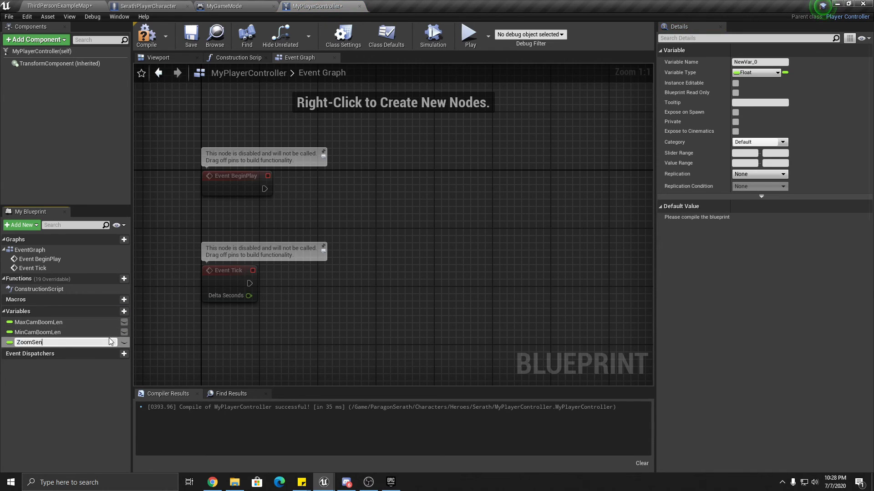
{"action": "type", "text": "sitivity"}
{"action": "key", "text": "Return"}
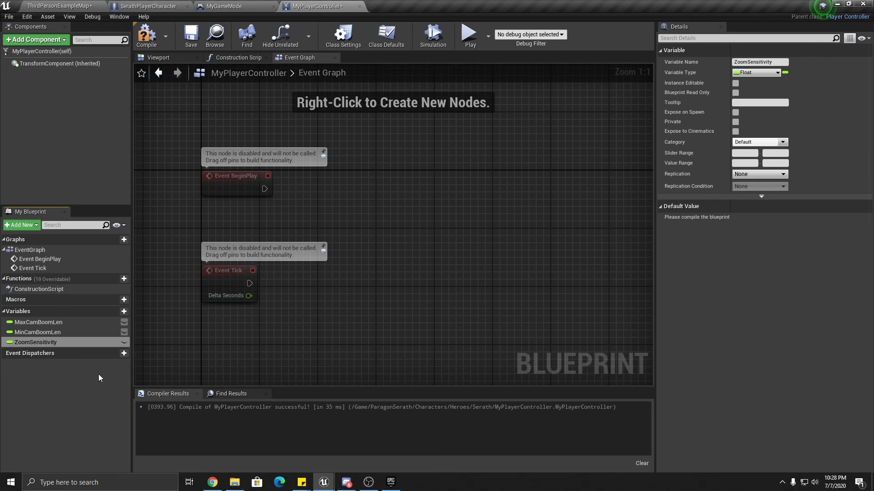
- Compile MyPlayerController and set the ZoomSensitivity variable's default value to 150
{"action": "left_click", "coordinate": [89, 342]}
{"action": "left_click", "coordinate": [85, 343]}
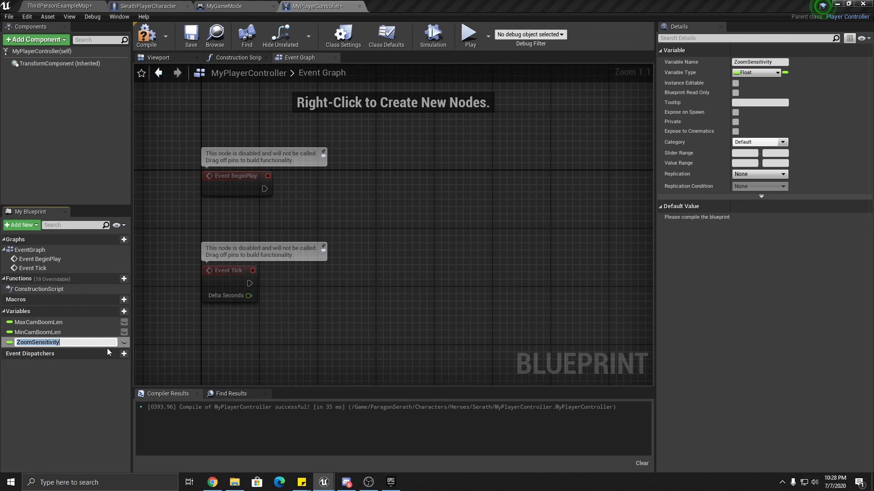
{"action": "left_click", "coordinate": [84, 369]}
{"action": "left_click", "coordinate": [67, 343]}
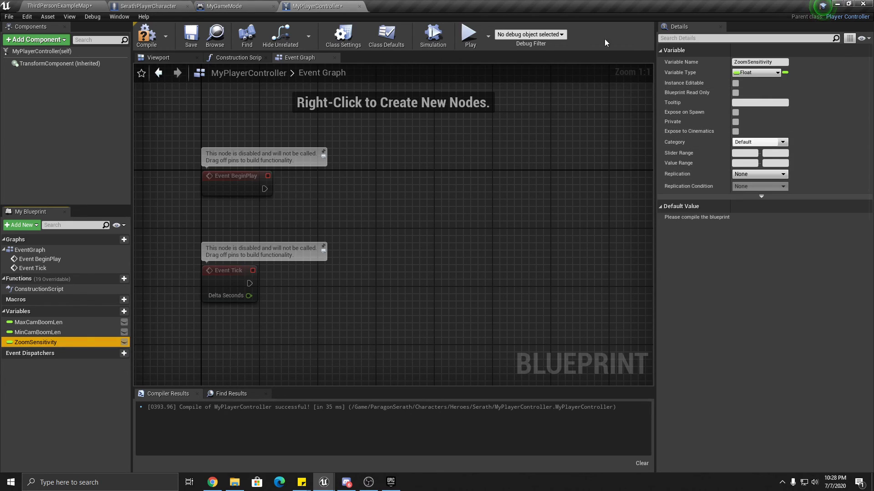
{"action": "left_click", "coordinate": [146, 37]}
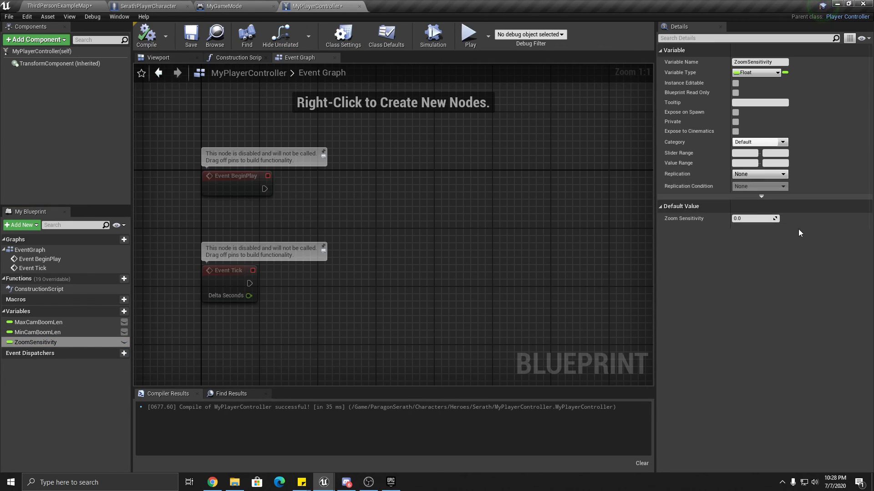
{"action": "left_click", "coordinate": [755, 219]}
{"action": "type", "text": "150"}
{"action": "key", "text": "Return"}
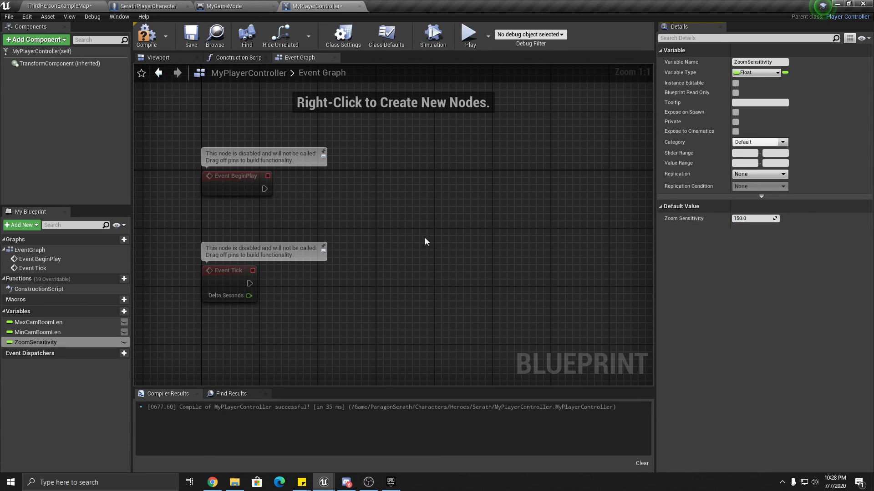
- Select the MinCamBoomLen variable and open its default value for editing
{"action": "left_click", "coordinate": [45, 332]}
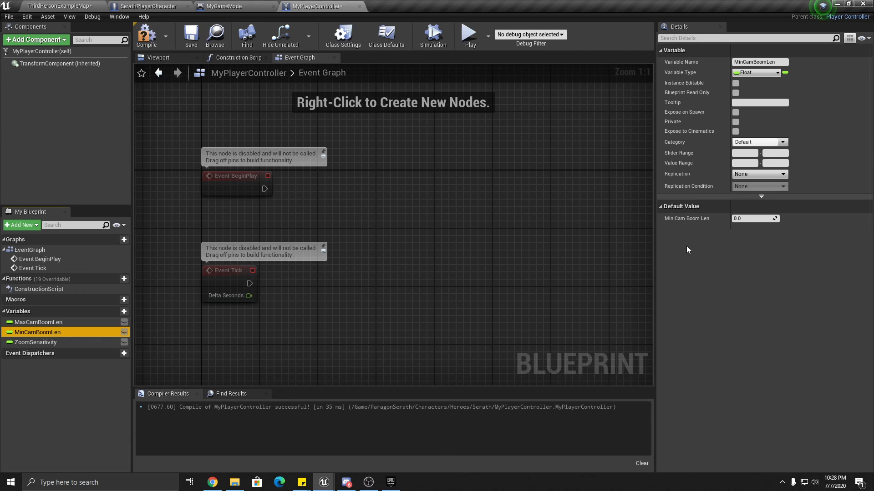
{"action": "left_click", "coordinate": [747, 218]}
{"action": "left_click", "coordinate": [757, 259]}
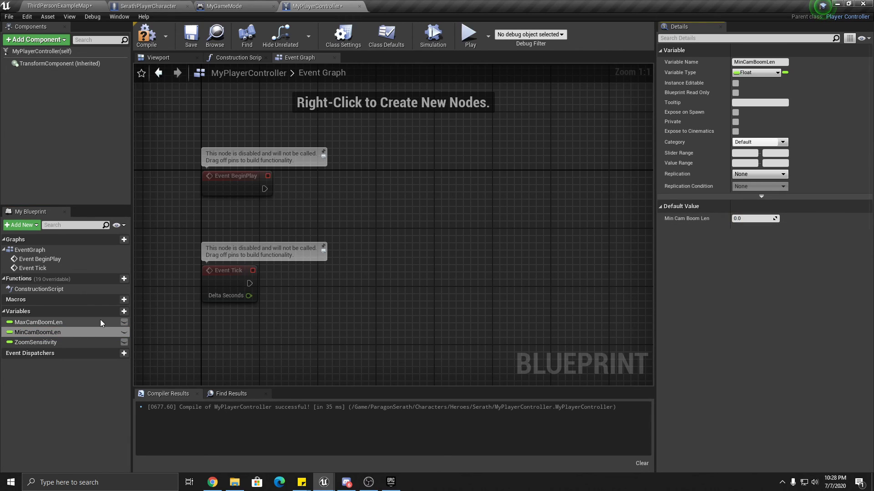
- Set the MaxCamBoomLen variable's default value to 1000, and compile and save MyPlayerController
{"action": "left_click", "coordinate": [67, 324]}
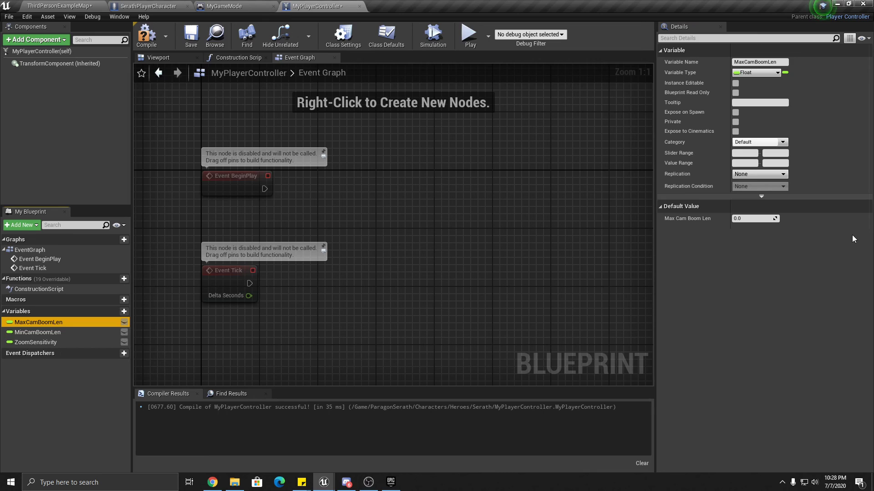
{"action": "left_click", "coordinate": [748, 220]}
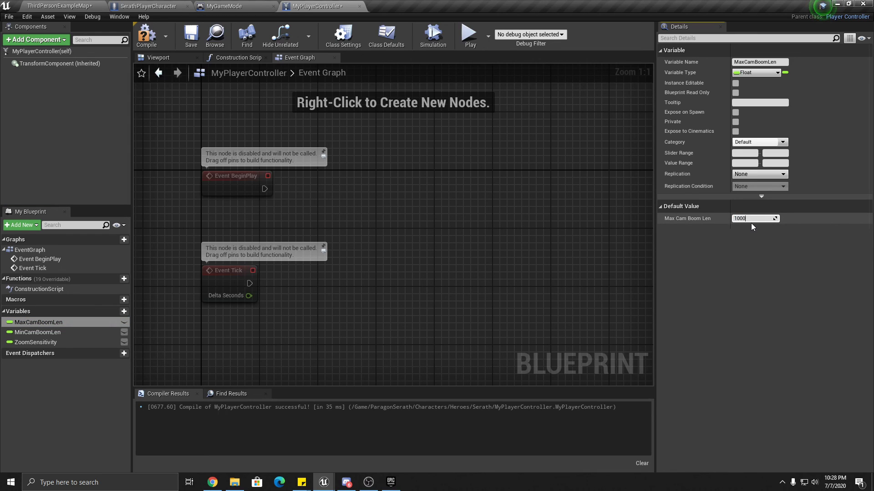
{"action": "key", "text": "Return"}
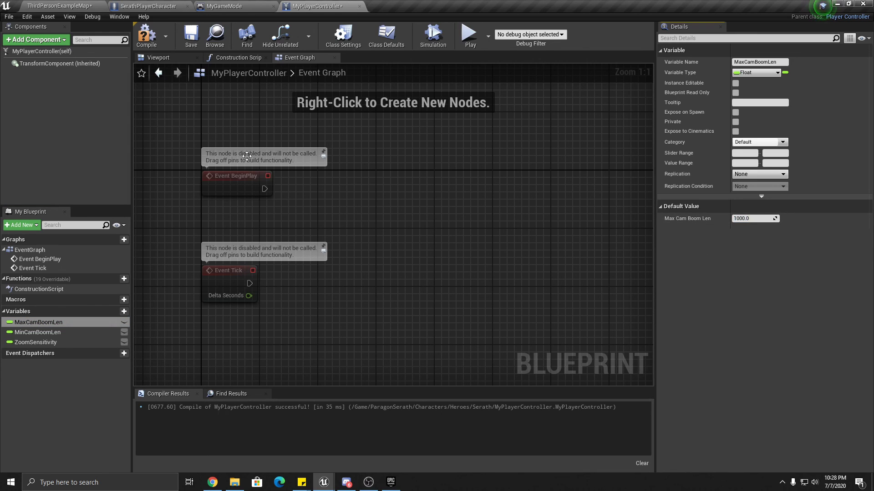
{"action": "left_click", "coordinate": [146, 36]}
{"action": "left_click", "coordinate": [198, 44]}
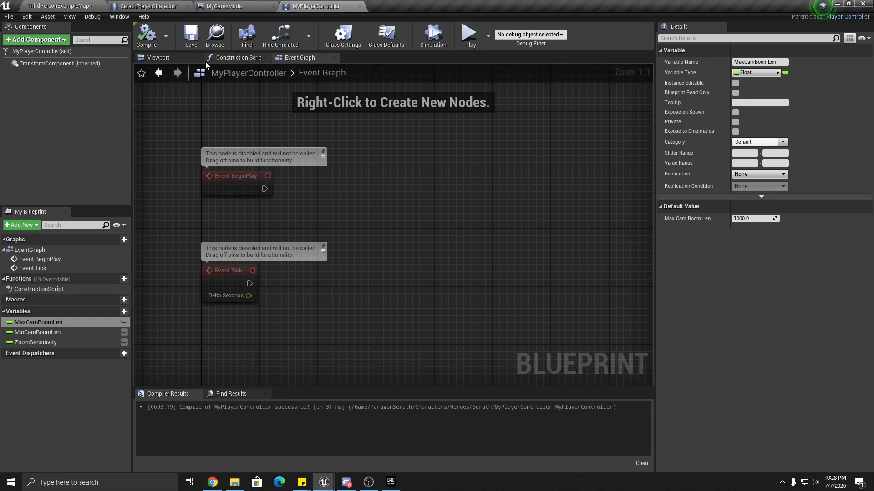